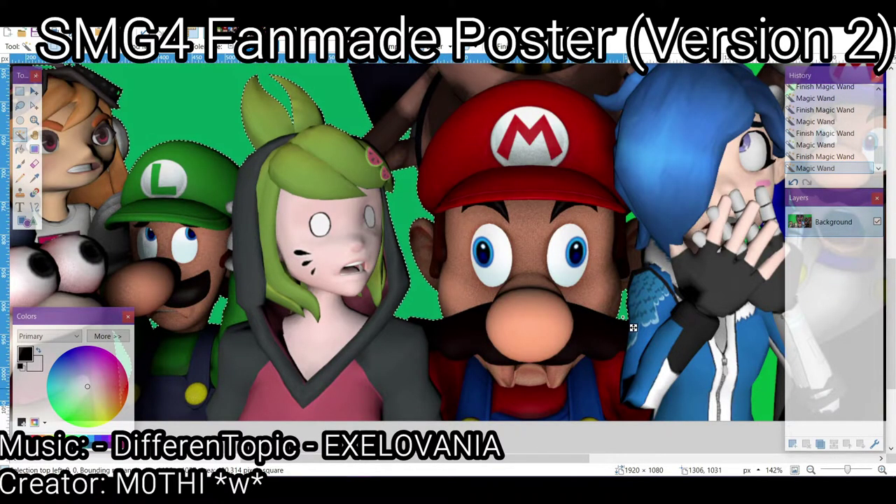
Add the small green patches beside the red-capped Mario and under the blue-capped Mario's chin to the Magic Wand selection.
{"action": "scroll", "coordinate": [614, 196], "scroll_direction": "up", "scroll_amount": 2, "text": "ctrl"}
{"action": "scroll", "coordinate": [610, 241], "scroll_direction": "up", "scroll_amount": 3, "text": "ctrl"}
{"action": "scroll", "coordinate": [233, 211], "scroll_direction": "down", "scroll_amount": 5, "text": "ctrl"}
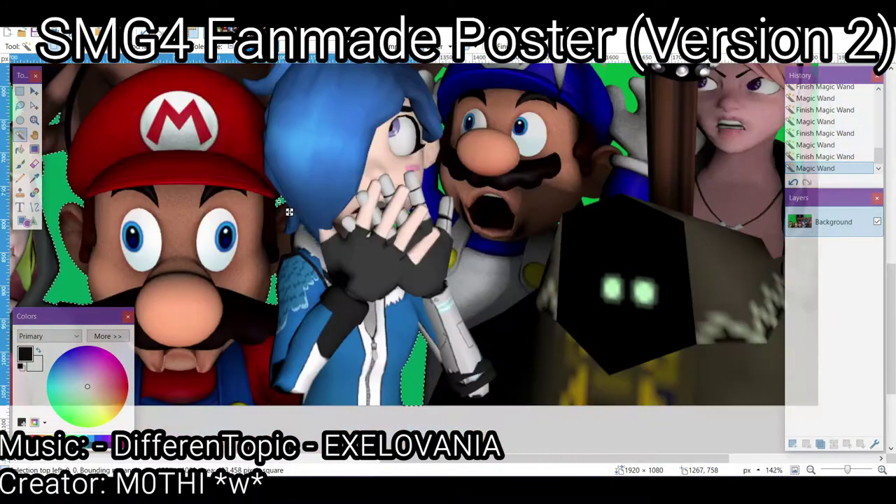
{"action": "scroll", "coordinate": [543, 210], "scroll_direction": "up", "scroll_amount": 3, "text": "ctrl"}
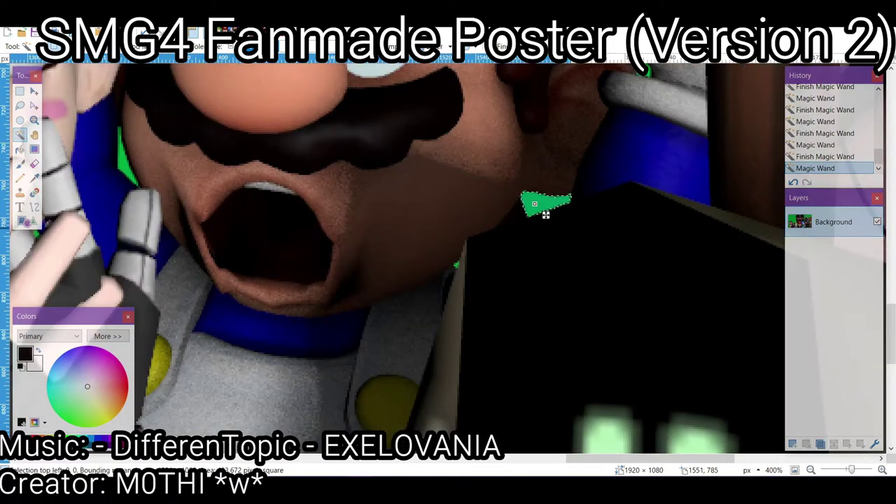
{"action": "scroll", "coordinate": [546, 215], "scroll_direction": "up", "scroll_amount": 3, "text": "ctrl"}
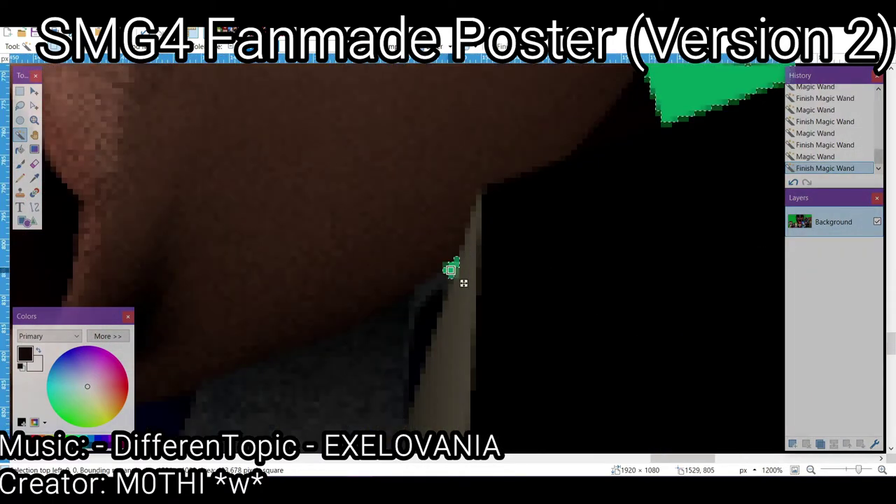
{"action": "left_click", "coordinate": [464, 283]}
{"action": "scroll", "coordinate": [463, 283], "scroll_direction": "down", "scroll_amount": 3, "text": "ctrl"}
{"action": "scroll", "coordinate": [507, 307], "scroll_direction": "down", "scroll_amount": 2, "text": "ctrl"}
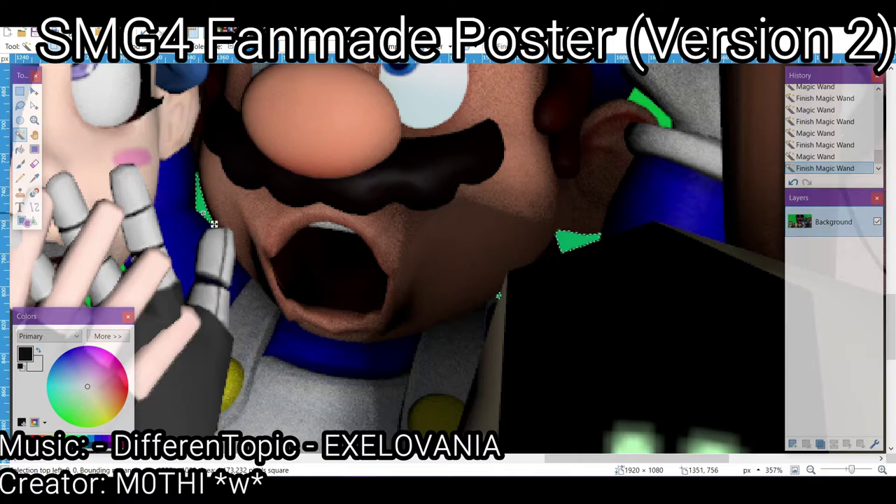
Extend the Magic Wand selection with the green gaps between the blue-haired character's fingers, around the spiked hammer and beside the blue cap.
{"action": "scroll", "coordinate": [394, 320], "scroll_direction": "up", "scroll_amount": 5, "text": "ctrl"}
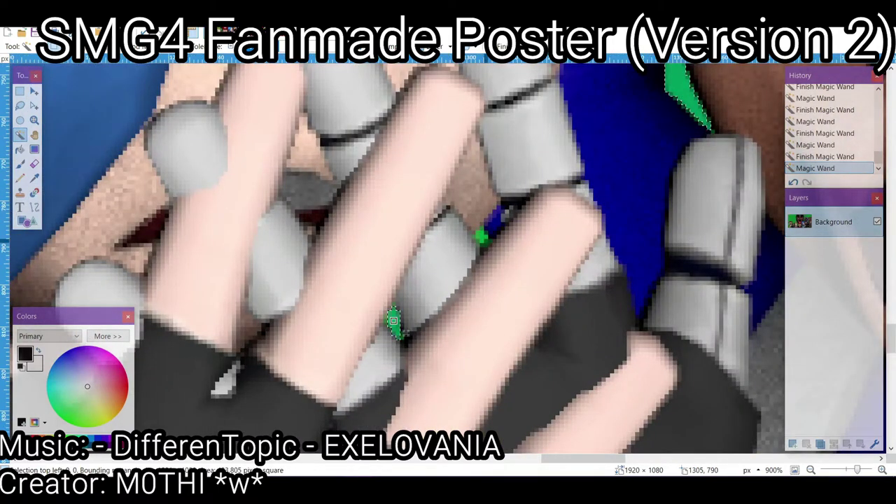
{"action": "scroll", "coordinate": [394, 320], "scroll_direction": "down", "scroll_amount": 3, "text": "ctrl"}
{"action": "scroll", "coordinate": [493, 251], "scroll_direction": "down", "scroll_amount": 3, "text": "ctrl"}
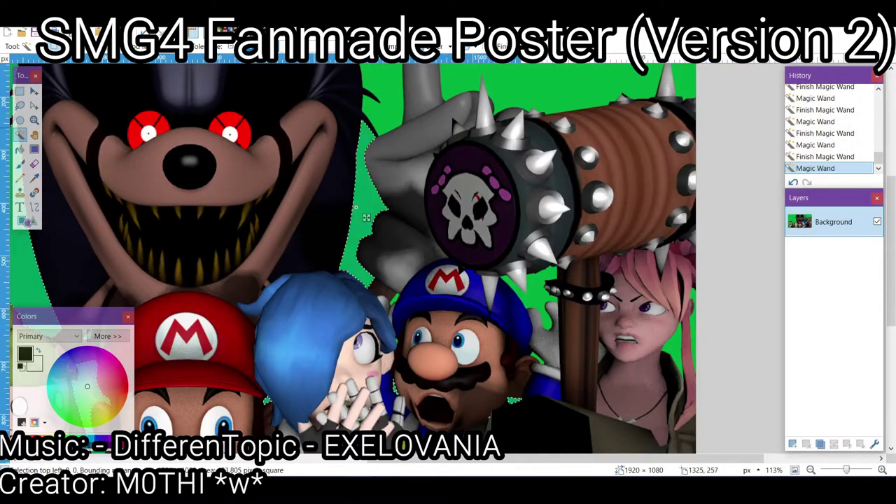
{"action": "left_click", "coordinate": [561, 103]}
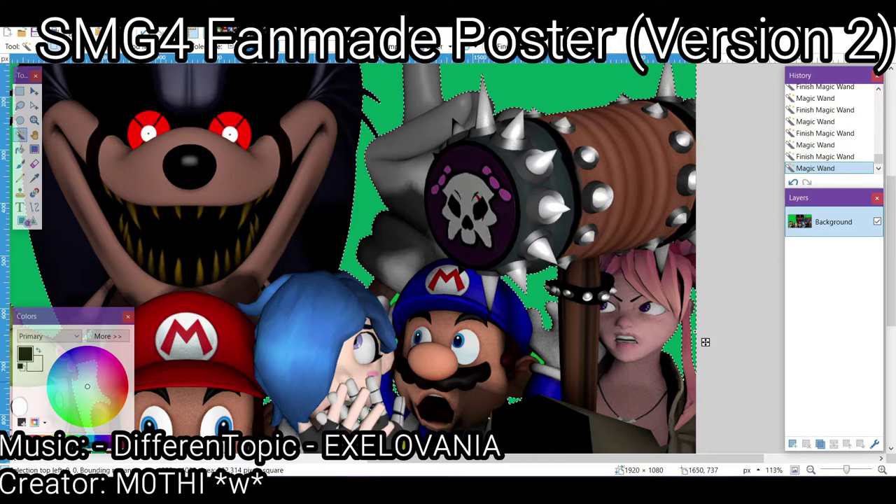
{"action": "scroll", "coordinate": [521, 353], "scroll_direction": "up", "scroll_amount": 3, "text": "ctrl"}
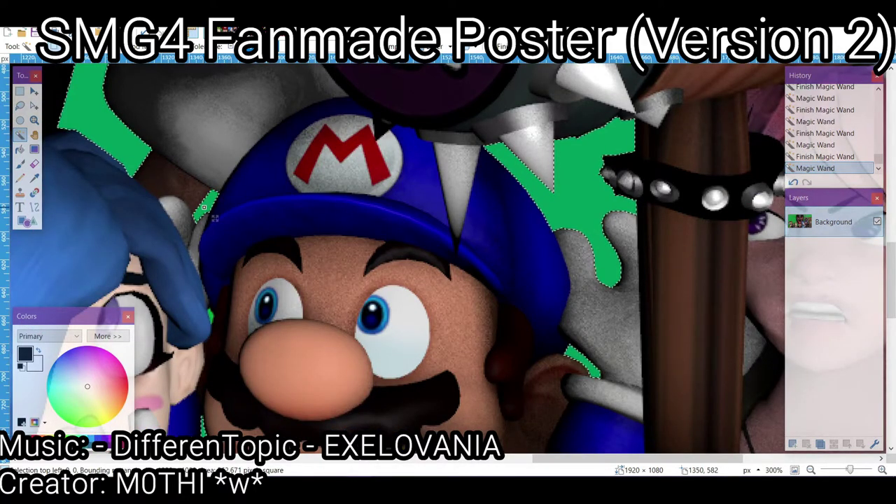
{"action": "scroll", "coordinate": [204, 207], "scroll_direction": "down", "scroll_amount": 5, "text": "ctrl"}
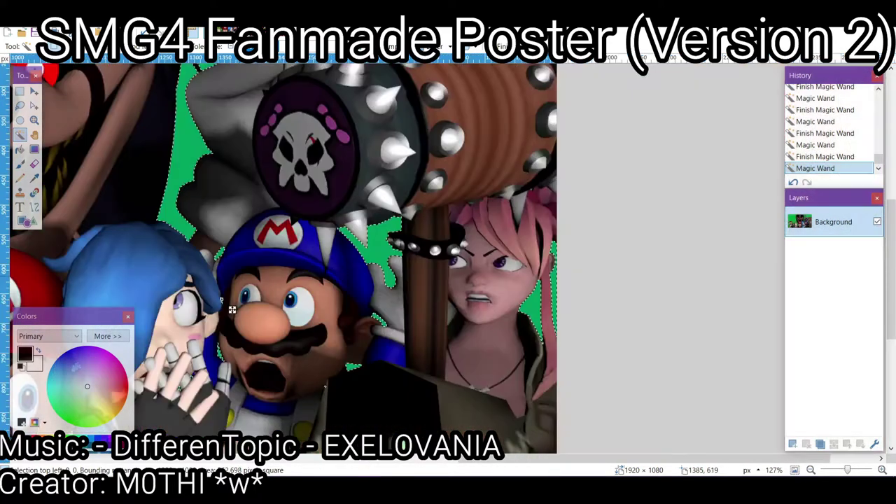
Add the green speck above the pink hair to the selection and cut the whole selected green background.
{"action": "scroll", "coordinate": [377, 211], "scroll_direction": "up", "scroll_amount": 8, "text": "ctrl"}
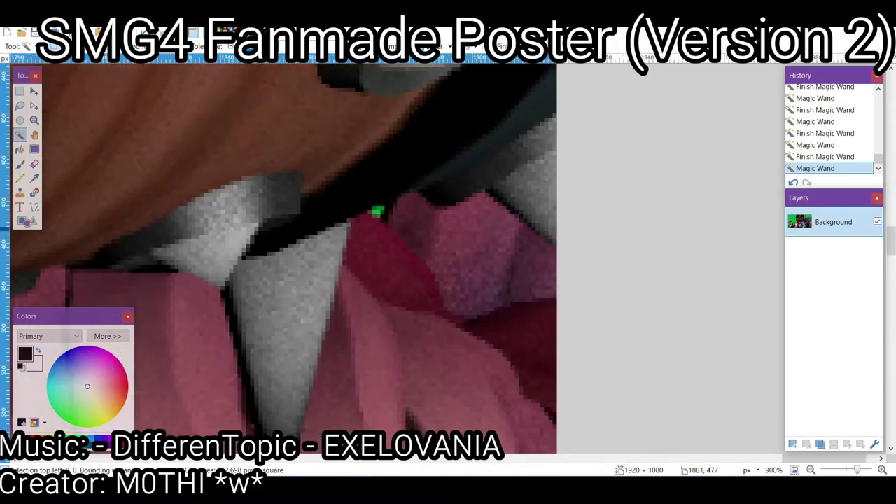
{"action": "scroll", "coordinate": [376, 211], "scroll_direction": "up", "scroll_amount": 1, "text": "ctrl"}
{"action": "key", "text": "ctrl+x"}
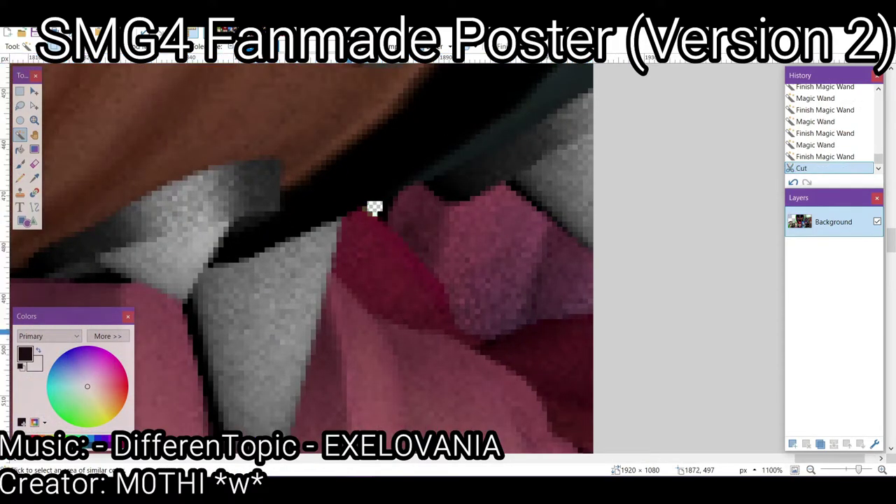
{"action": "scroll", "coordinate": [374, 207], "scroll_direction": "down", "scroll_amount": 8, "text": "ctrl"}
{"action": "scroll", "coordinate": [308, 210], "scroll_direction": "down", "scroll_amount": 2, "text": "ctrl"}
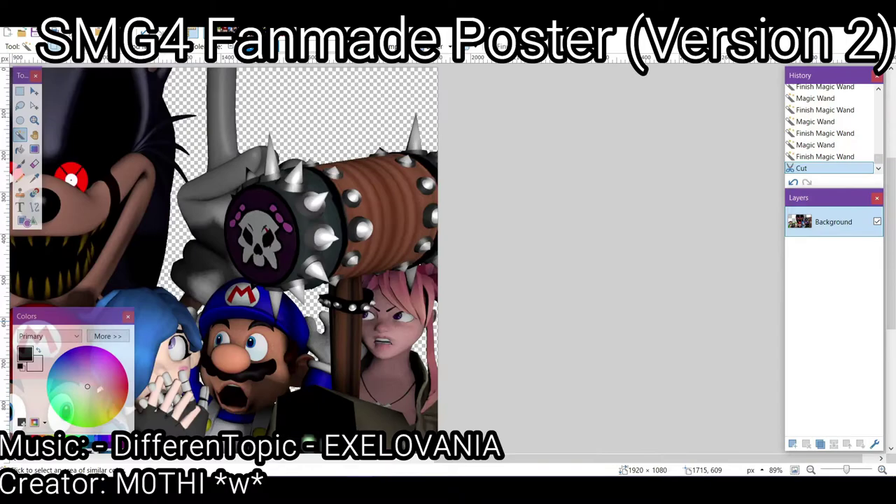
{"action": "scroll", "coordinate": [364, 210], "scroll_direction": "down", "scroll_amount": 5}
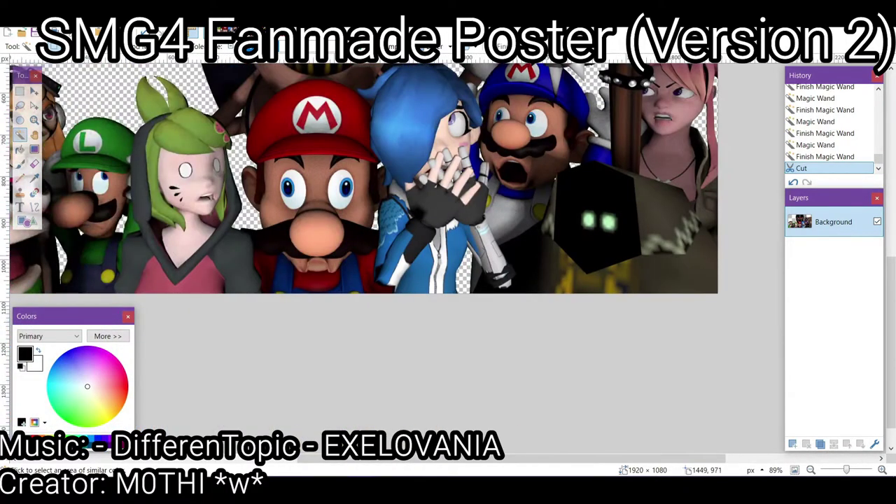
{"action": "scroll", "coordinate": [419, 231], "scroll_direction": "up", "scroll_amount": 8}
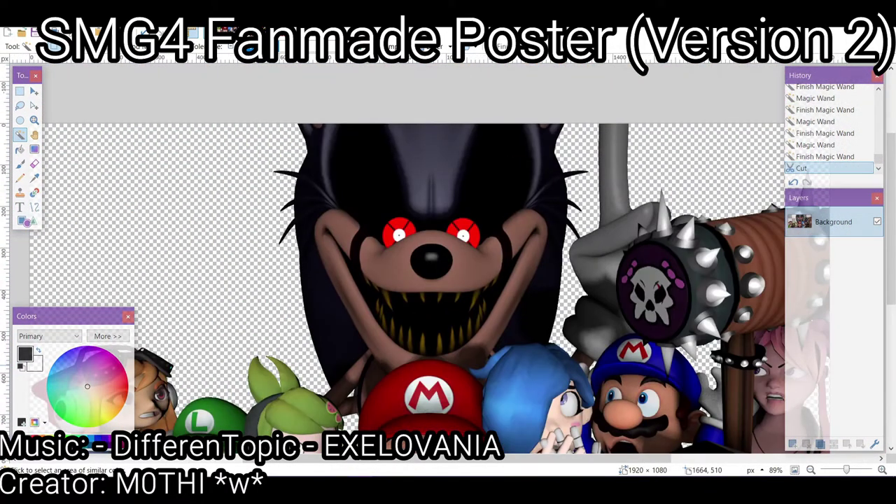
{"action": "scroll", "coordinate": [519, 96], "scroll_direction": "down", "scroll_amount": 1, "text": "ctrl"}
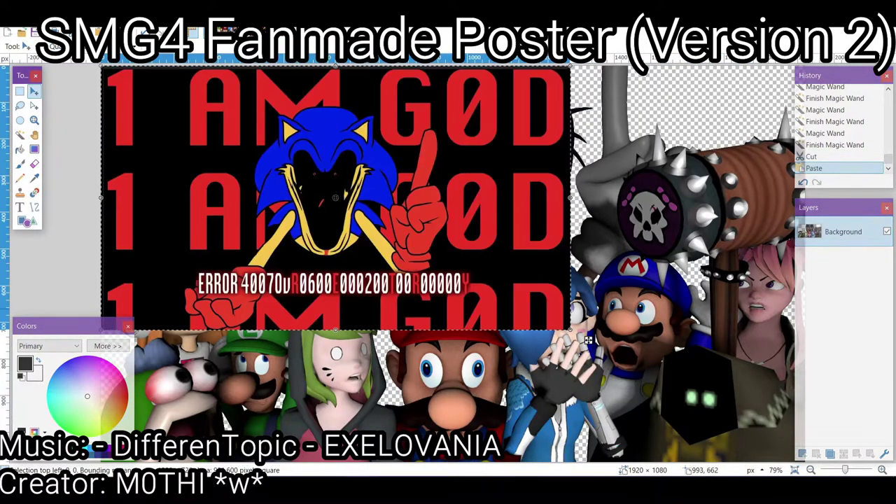
Add a new layer beneath the character layer and paste the "I AM GOD" image onto it.
{"action": "key", "text": "ctrl+shift+n"}
{"action": "left_click_drag", "start_coordinate": [836, 231], "coordinate": [836, 262]}
{"action": "key", "text": "ctrl+v"}
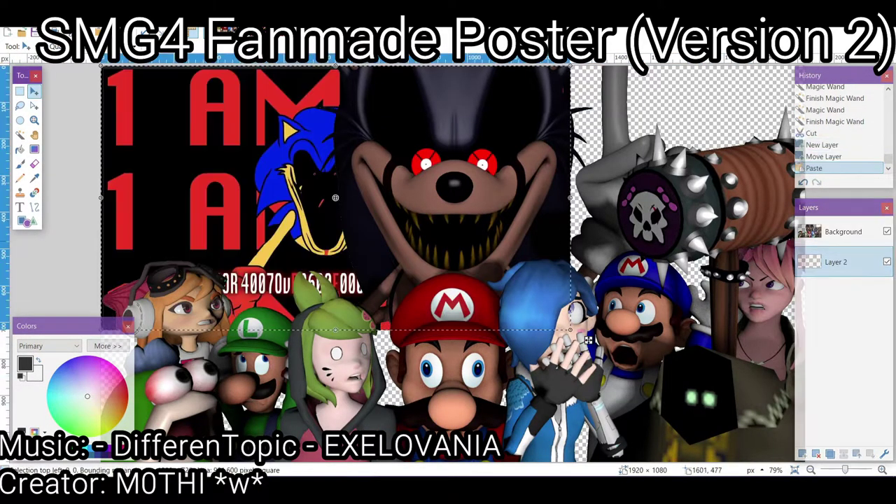
Enlarge the pasted "I AM GOD" image to fill the entire 1920 × 1080 canvas.
{"action": "scroll", "coordinate": [652, 267], "scroll_direction": "up", "scroll_amount": 2, "text": "ctrl"}
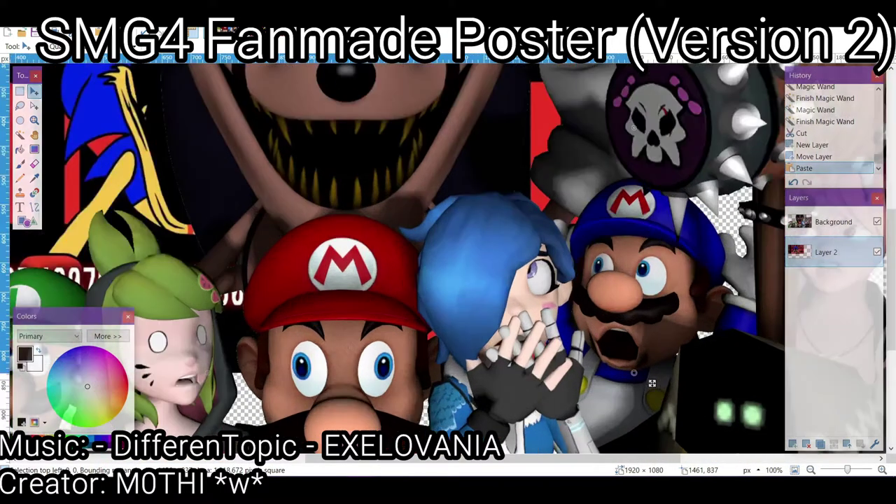
{"action": "scroll", "coordinate": [652, 267], "scroll_direction": "up", "scroll_amount": 6, "text": "ctrl"}
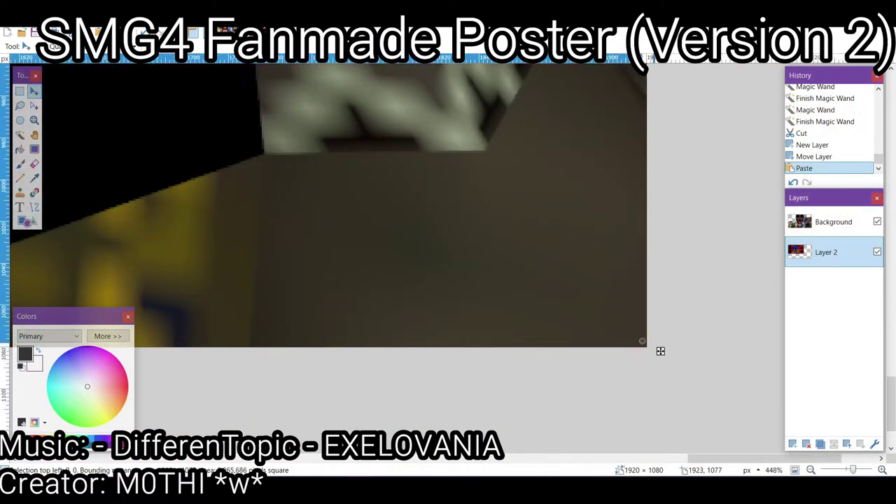
{"action": "scroll", "coordinate": [660, 351], "scroll_direction": "up", "scroll_amount": 5, "text": "ctrl"}
{"action": "left_click_drag", "start_coordinate": [659, 362], "coordinate": [665, 368]}
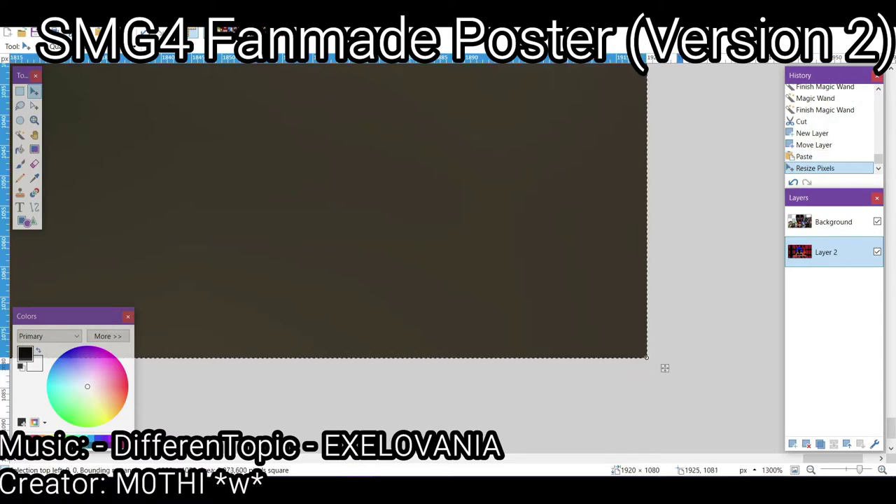
{"action": "key", "text": "ctrl+b"}
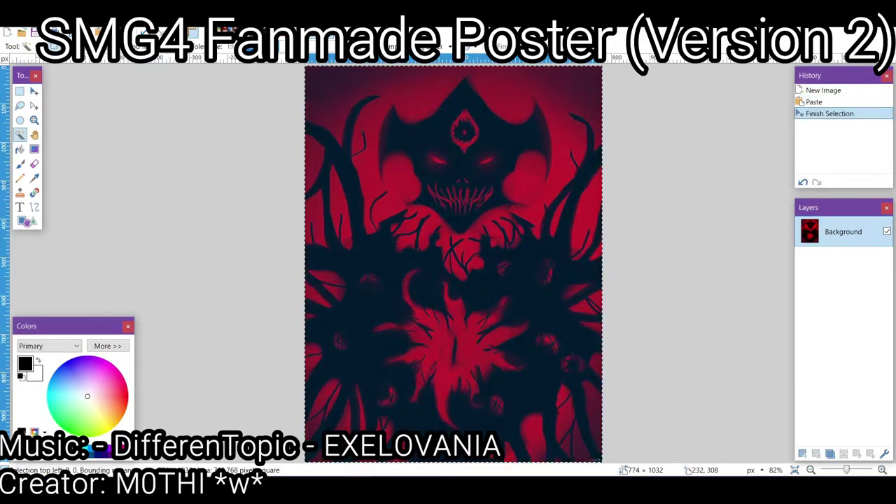
Select the bright red areas of the horned demon image with the Magic Wand at an adjusted tolerance and cut them out.
{"action": "left_click", "coordinate": [404, 194]}
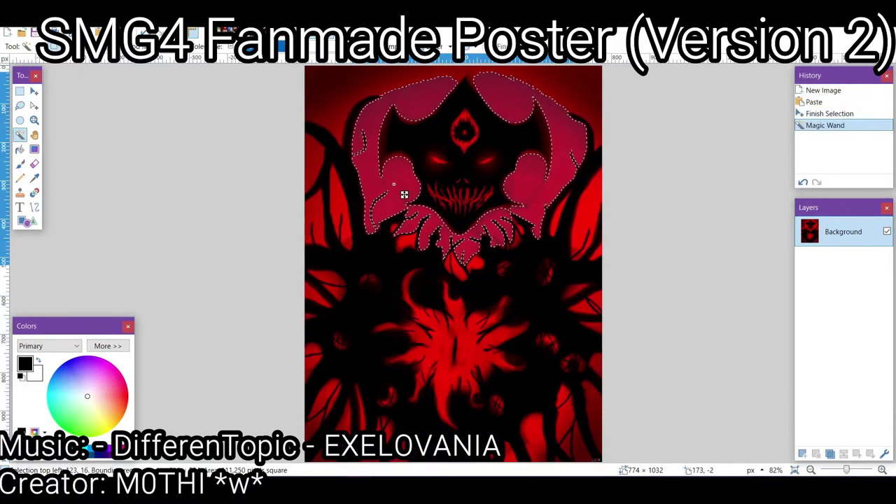
{"action": "left_click", "coordinate": [401, 188]}
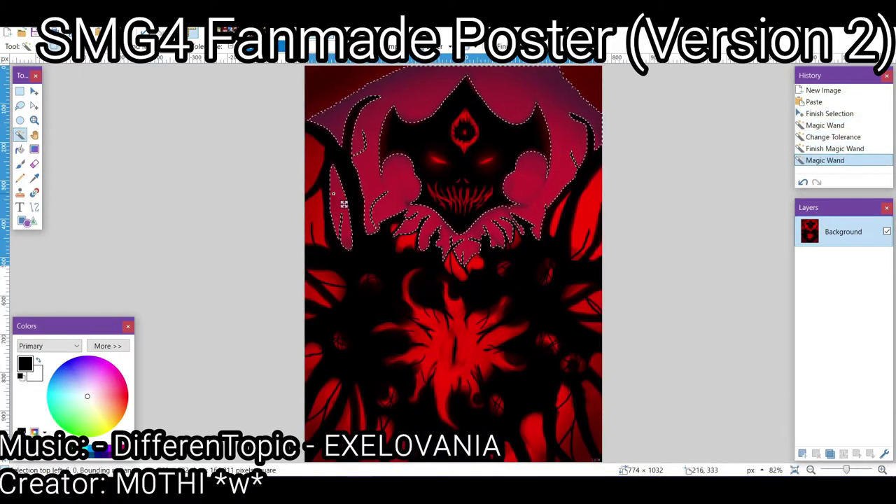
{"action": "left_click", "coordinate": [405, 182]}
{"action": "key", "text": "ctrl+x"}
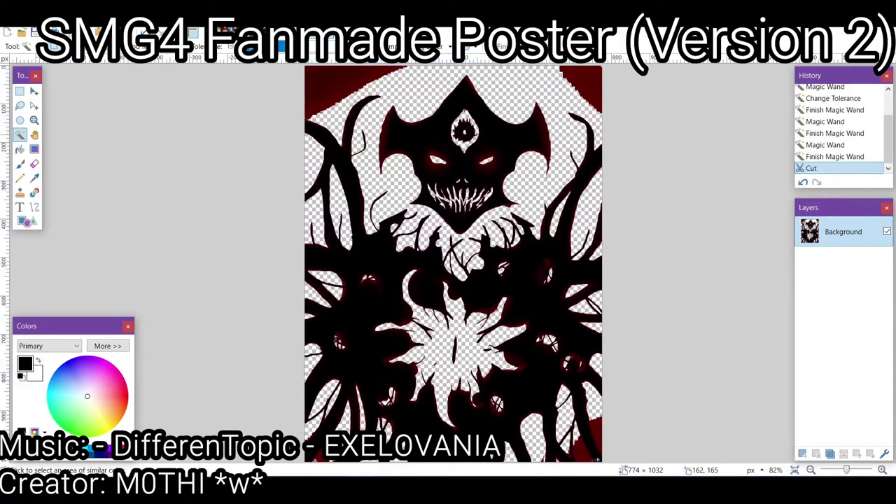
Select and cut the leftover dark red areas in both upper corners of the demon image.
{"action": "left_click", "coordinate": [322, 93]}
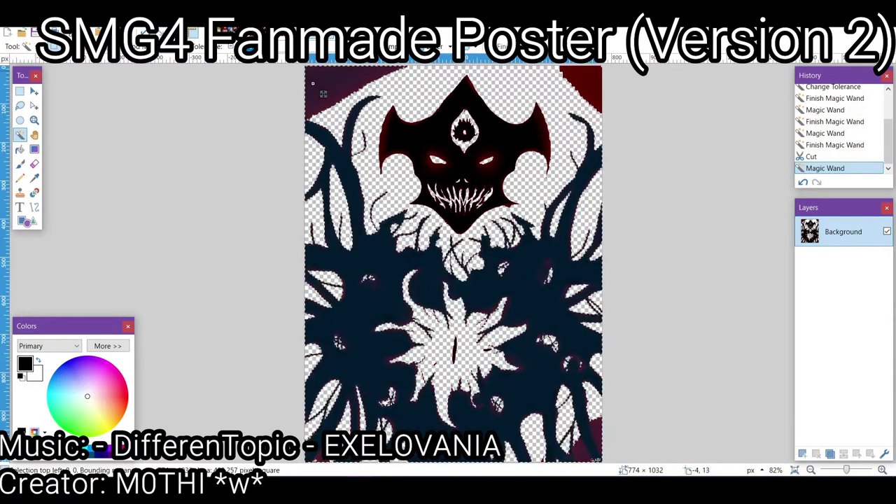
{"action": "key", "text": "ctrl+x"}
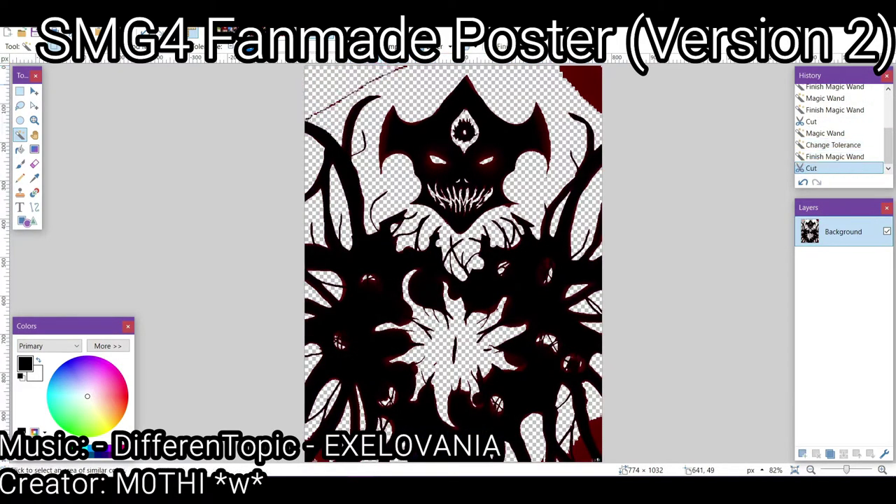
{"action": "left_click", "coordinate": [602, 94]}
{"action": "key", "text": "ctrl+x"}
Select the demon's black head and surrounding dark branches with the Magic Wand.
{"action": "left_click", "coordinate": [399, 140]}
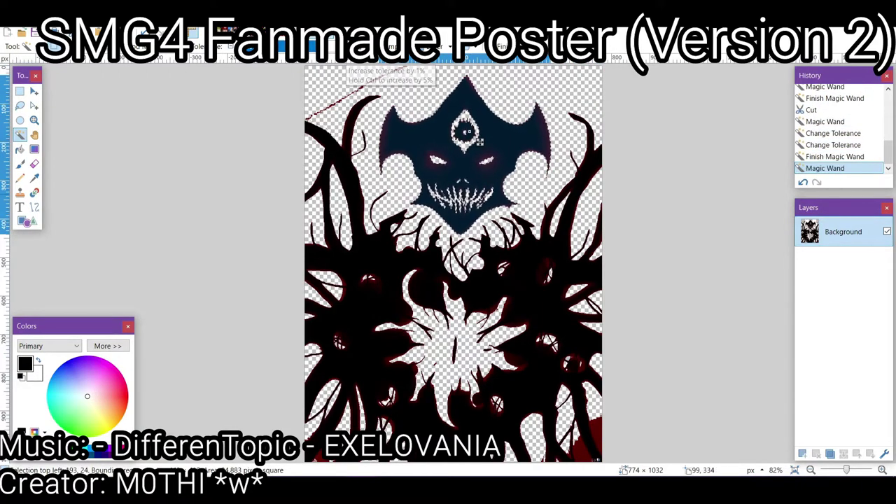
{"action": "left_click", "coordinate": [348, 161], "text": "ctrl"}
{"action": "left_click", "coordinate": [348, 160], "text": "ctrl"}
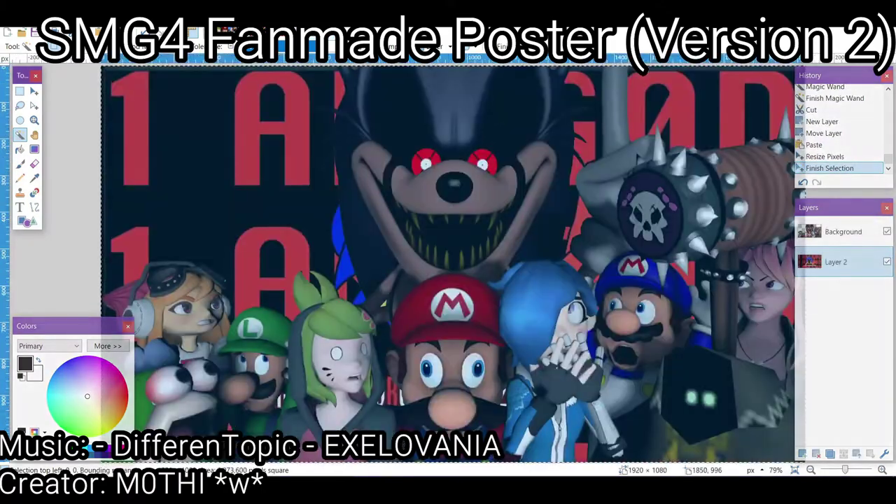
Paste the demon cutout onto a new layer, enlarged and centred behind the characters, and duplicate that layer.
{"action": "key", "text": "ctrl+shift+n"}
{"action": "key", "text": "ctrl+v"}
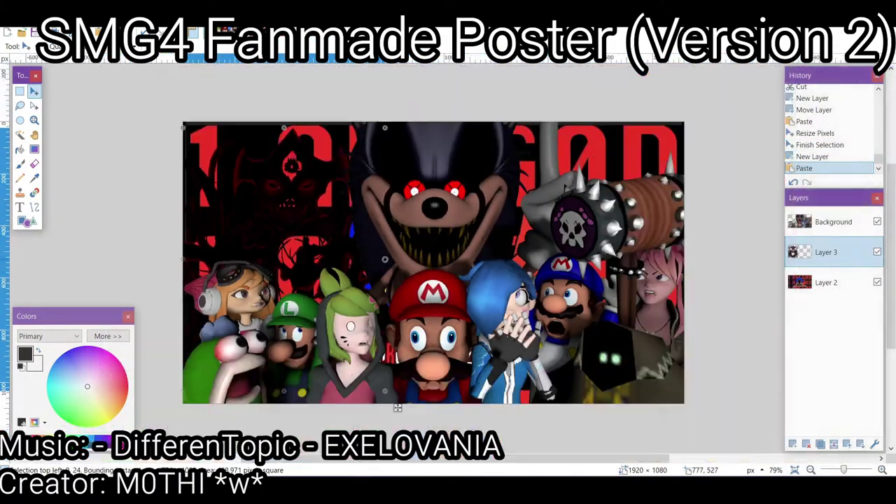
{"action": "left_click_drag", "start_coordinate": [396, 408], "coordinate": [488, 275]}
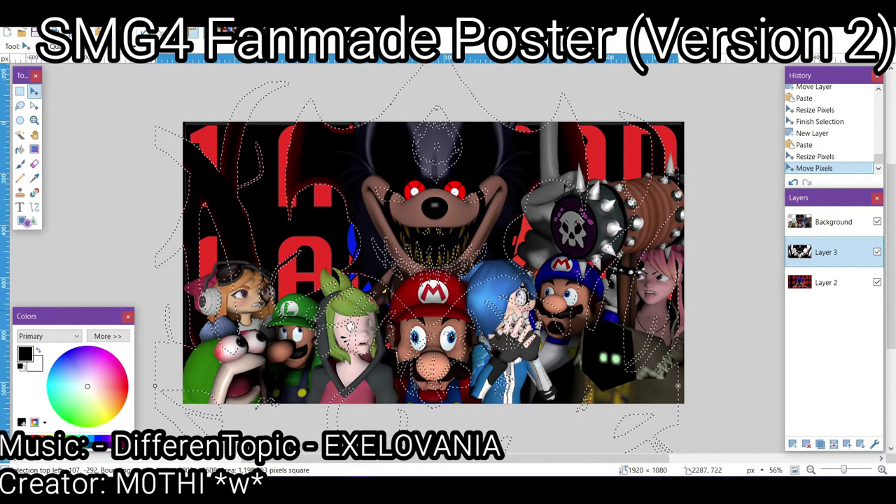
{"action": "key", "text": "ctrl+d"}
{"action": "left_click", "coordinate": [819, 443]}
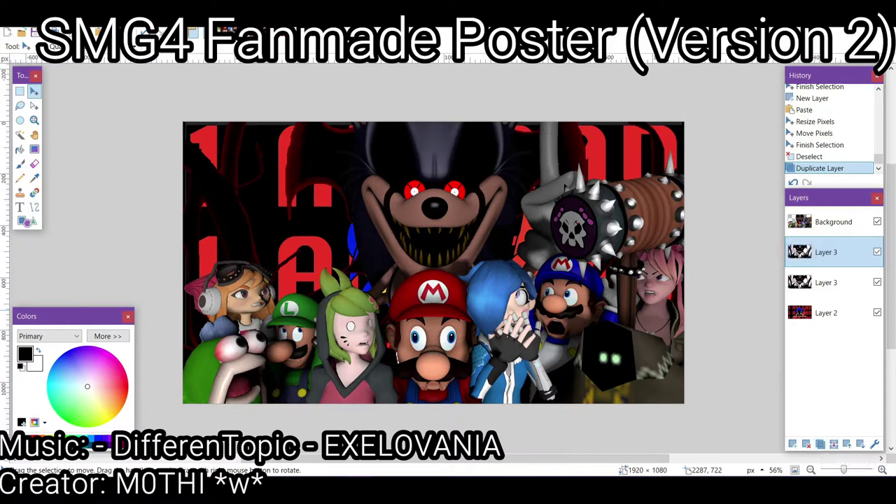
{"action": "left_click", "coordinate": [826, 282]}
{"action": "key", "text": "f"}
{"action": "left_click", "coordinate": [337, 170]}
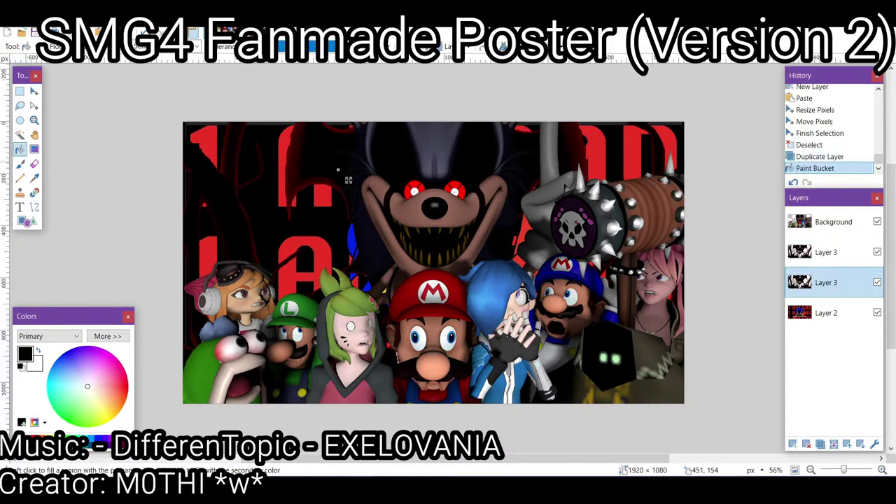
{"action": "left_click", "coordinate": [301, 162]}
{"action": "left_click", "coordinate": [278, 247]}
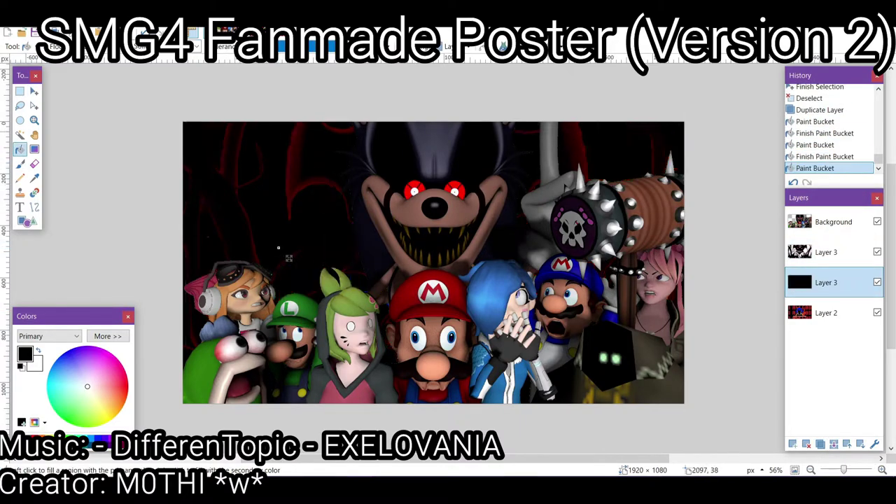
{"action": "key", "text": "ctrl+z"}
{"action": "key", "text": "ctrl+z"}
{"action": "key", "text": "ctrl+z"}
{"action": "key", "text": "ctrl+z"}
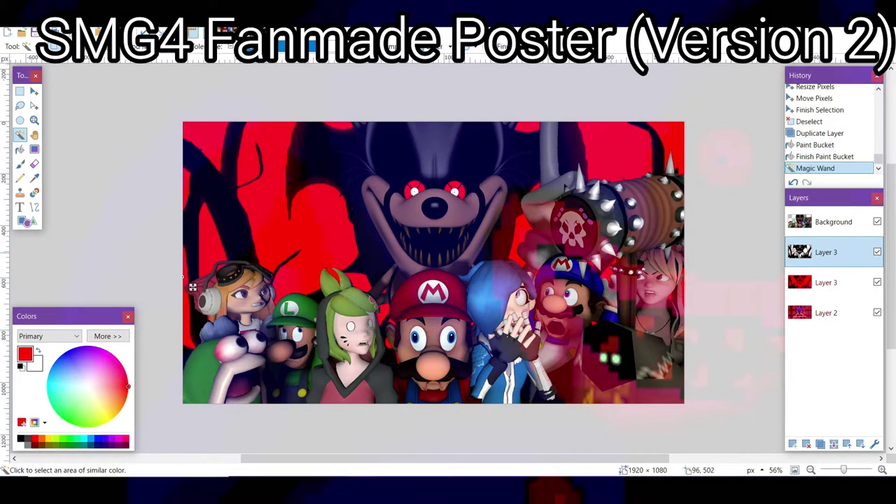
Select the areas around the demon with the Magic Wand at an adjusted tolerance, cut them from the red layer, and merge both demon layers.
{"action": "left_click", "coordinate": [227, 48]}
{"action": "left_click_drag", "start_coordinate": [193, 285], "coordinate": [196, 236]}
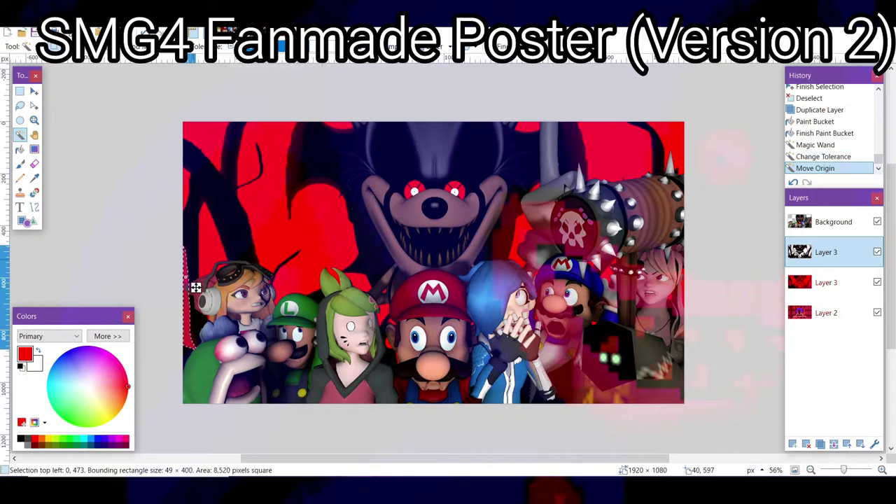
{"action": "left_click", "coordinate": [214, 250]}
{"action": "left_click", "coordinate": [210, 203]}
{"action": "left_click", "coordinate": [214, 153]}
{"action": "left_click", "coordinate": [214, 152]}
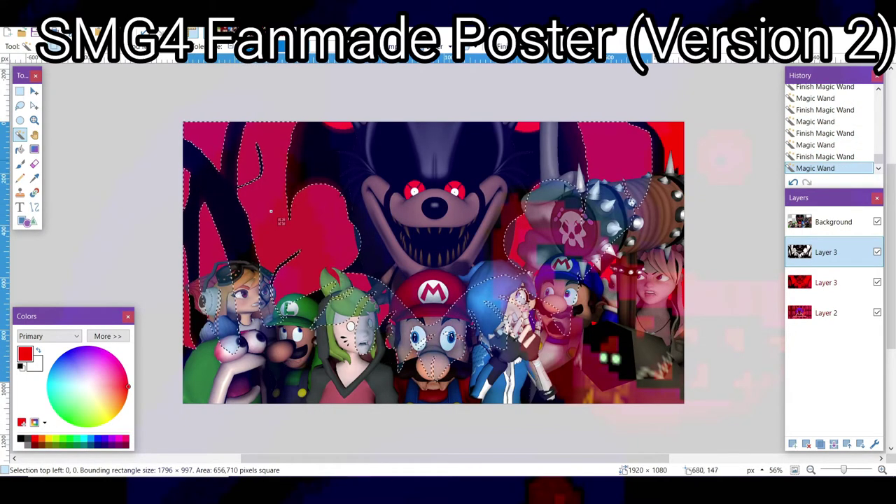
{"action": "left_click", "coordinate": [651, 294]}
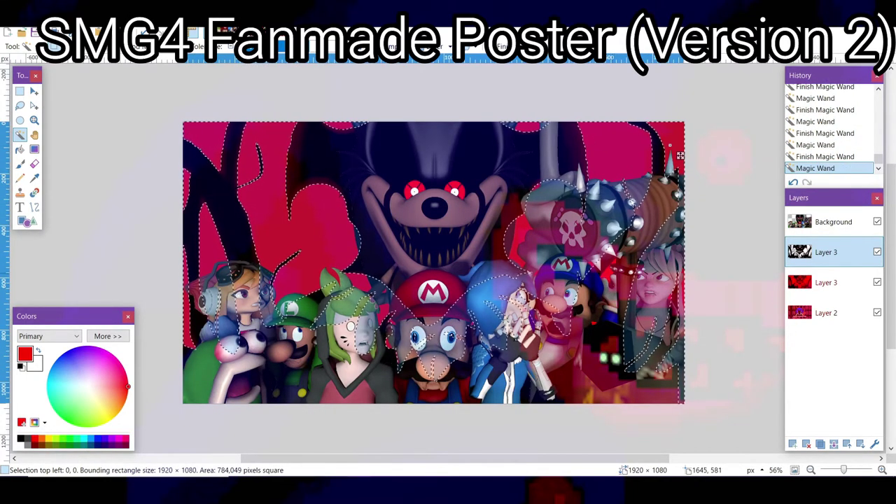
{"action": "left_click", "coordinate": [617, 287]}
{"action": "left_click", "coordinate": [826, 282]}
{"action": "key", "text": "ctrl+x"}
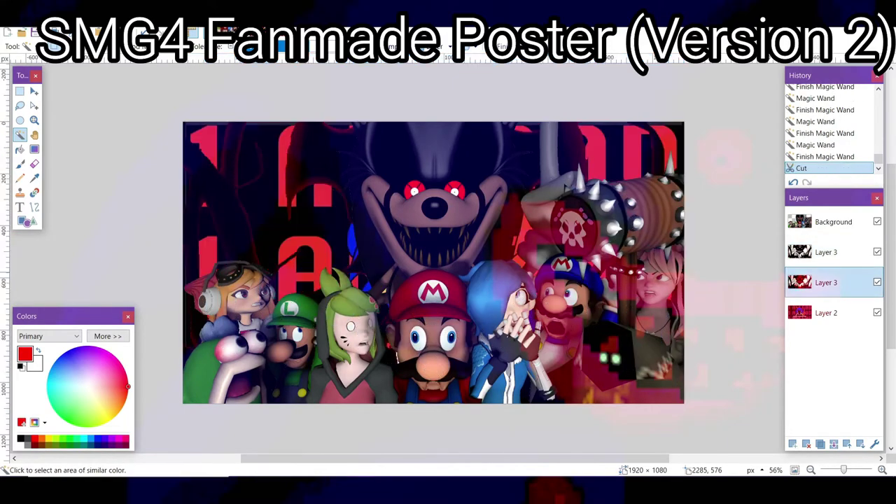
{"action": "left_click", "coordinate": [833, 443]}
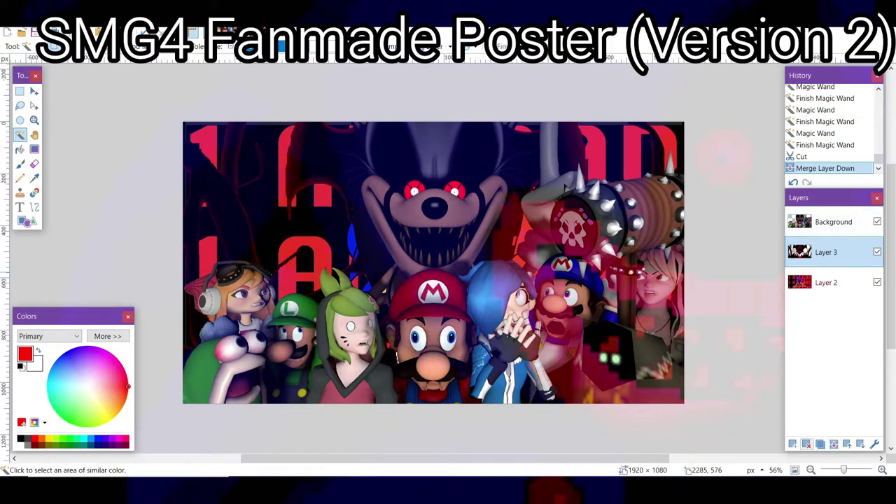
Paste the crowd image onto a new layer beneath the demon, enlarged to 2017 × 1174 px to cover the whole canvas.
{"action": "left_click", "coordinate": [793, 443]}
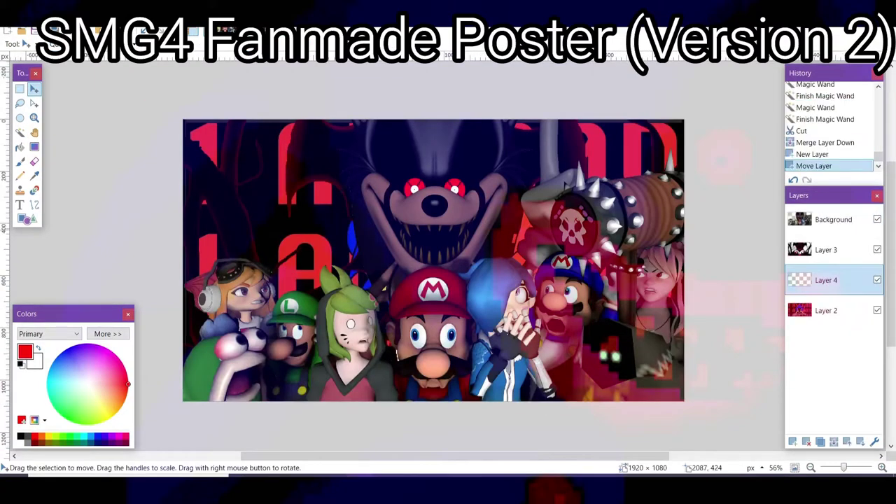
{"action": "key", "text": "ctrl+v"}
{"action": "left_click_drag", "start_coordinate": [469, 268], "coordinate": [726, 352]}
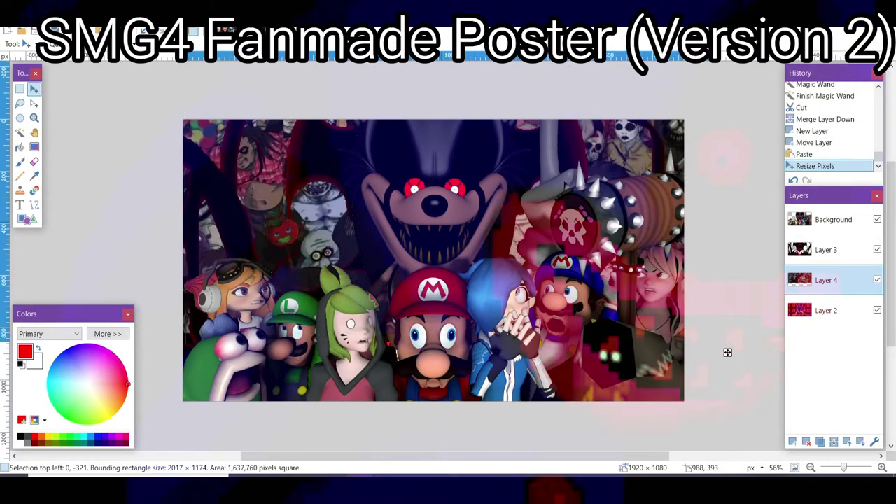
{"action": "left_click_drag", "start_coordinate": [728, 455], "coordinate": [724, 433]}
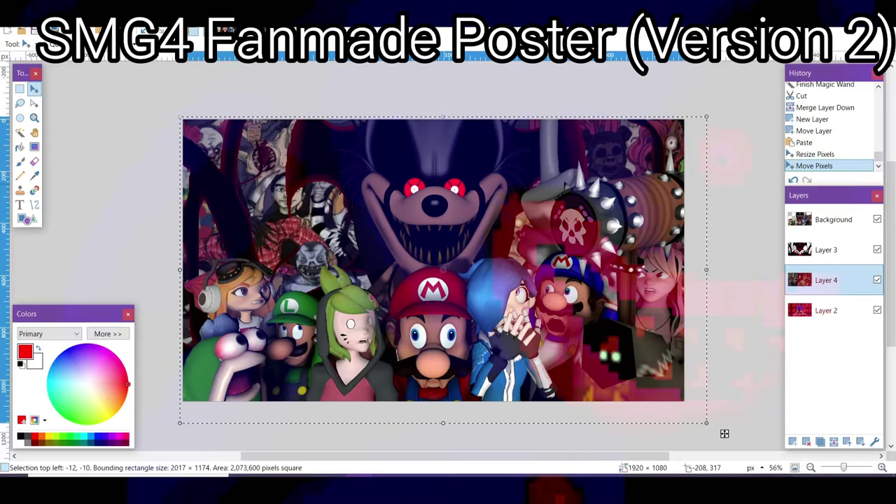
{"action": "key", "text": "e"}
{"action": "scroll", "coordinate": [448, 266], "scroll_direction": "down", "scroll_amount": 3}
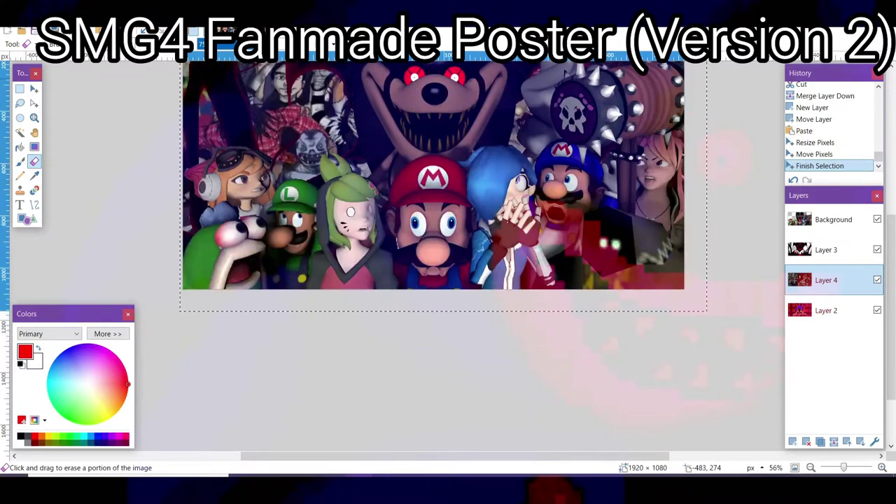
{"action": "scroll", "coordinate": [57, 79], "scroll_direction": "up", "scroll_amount": 5}
{"action": "left_click", "coordinate": [275, 295]}
{"action": "key", "text": "ctrl+z"}
{"action": "key", "text": "ctrl+z"}
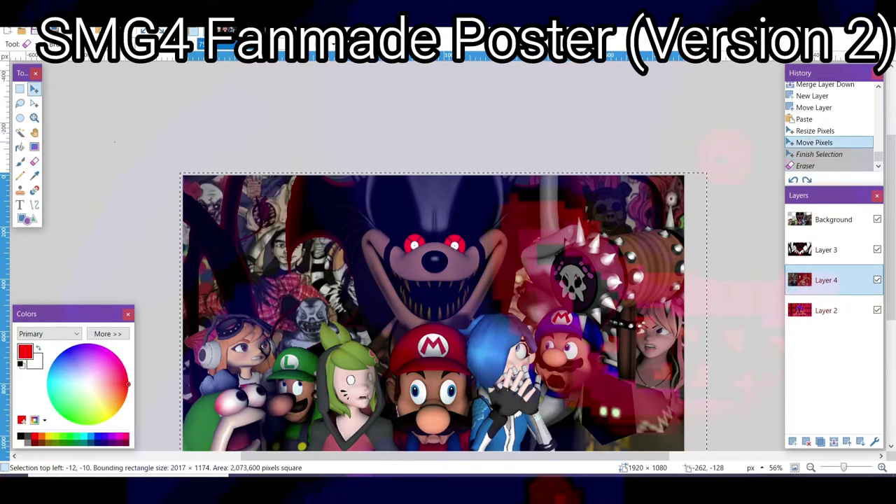
Shift the crowd image down and to the left, and erase parts of it between the dark branches to uncover the red lettering.
{"action": "mouse_move", "coordinate": [276, 295]}
{"action": "left_mouse_down"}
{"action": "mouse_move", "coordinate": [184, 216]}
{"action": "mouse_move", "coordinate": [232, 288]}
{"action": "left_mouse_up"}
{"action": "key", "text": "e"}
{"action": "scroll", "coordinate": [161, 101], "scroll_direction": "up", "scroll_amount": 3, "text": "ctrl"}
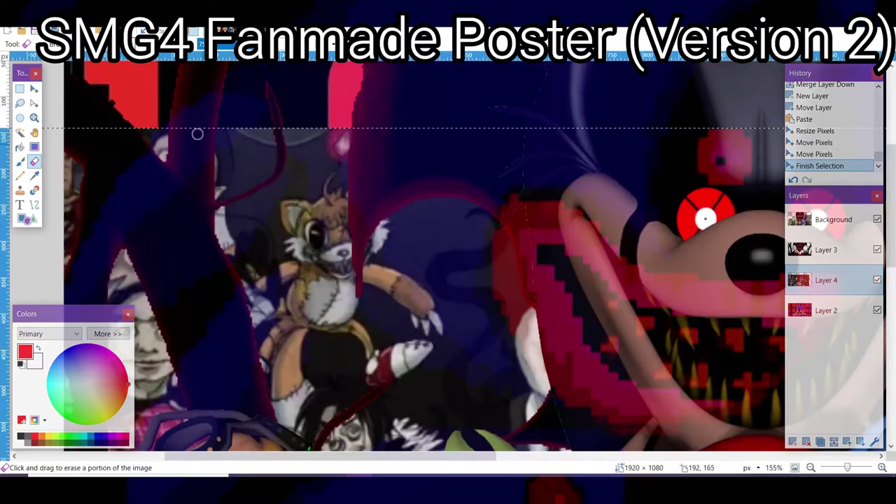
{"action": "mouse_move", "coordinate": [160, 101]}
{"action": "left_mouse_down"}
{"action": "mouse_move", "coordinate": [243, 127]}
{"action": "mouse_move", "coordinate": [262, 183]}
{"action": "mouse_move", "coordinate": [248, 241]}
{"action": "mouse_move", "coordinate": [298, 172]}
{"action": "left_mouse_up"}
{"action": "mouse_move", "coordinate": [386, 150]}
{"action": "left_mouse_down"}
{"action": "mouse_move", "coordinate": [297, 163]}
{"action": "mouse_move", "coordinate": [304, 114]}
{"action": "mouse_move", "coordinate": [254, 148]}
{"action": "mouse_move", "coordinate": [246, 174]}
{"action": "mouse_move", "coordinate": [251, 224]}
{"action": "mouse_move", "coordinate": [399, 227]}
{"action": "mouse_move", "coordinate": [422, 241]}
{"action": "mouse_move", "coordinate": [473, 223]}
{"action": "left_mouse_up"}
{"action": "left_click_drag", "start_coordinate": [504, 176], "coordinate": [524, 266]}
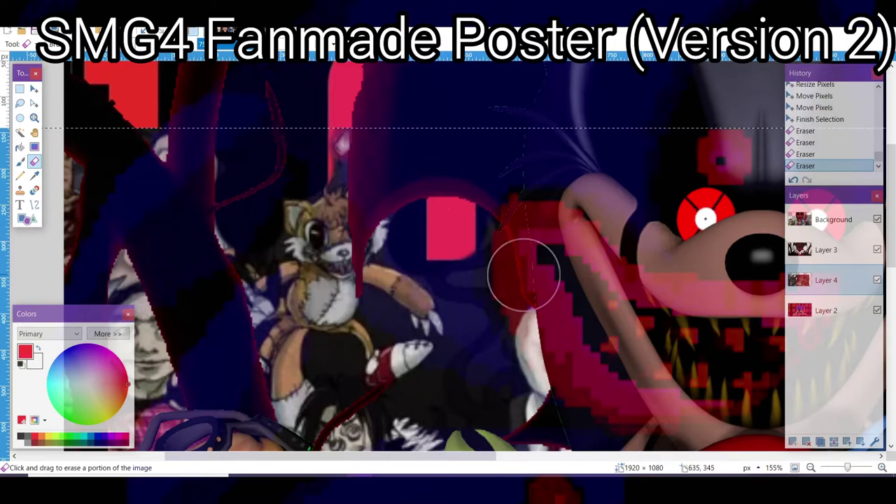
{"action": "scroll", "coordinate": [498, 224], "scroll_direction": "down", "scroll_amount": 1, "text": "ctrl"}
{"action": "scroll", "coordinate": [490, 222], "scroll_direction": "down", "scroll_amount": 2, "text": "ctrl"}
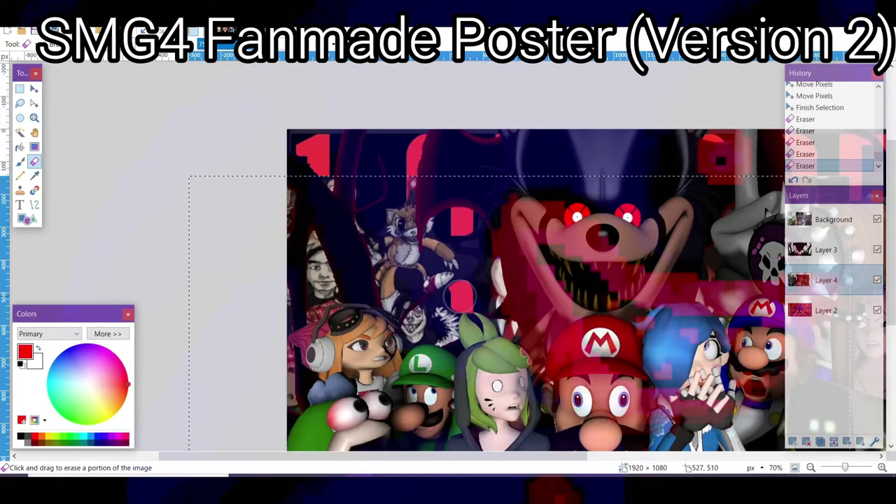
Erase more of the crowd above Luigi and the green-haired character to uncover the lower row of red lettering.
{"action": "scroll", "coordinate": [424, 286], "scroll_direction": "up", "scroll_amount": 4, "text": "ctrl"}
{"action": "scroll", "coordinate": [542, 319], "scroll_direction": "up", "scroll_amount": 2, "text": "ctrl"}
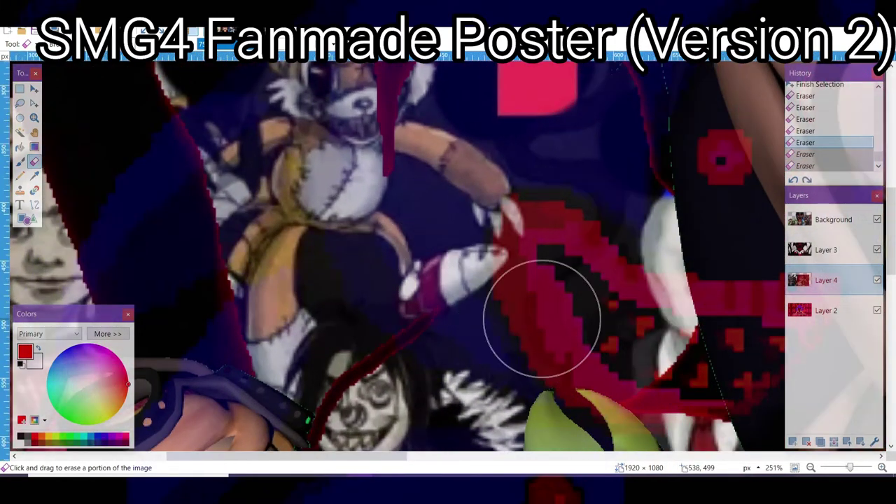
{"action": "left_click_drag", "start_coordinate": [568, 318], "coordinate": [464, 329]}
{"action": "left_click_drag", "start_coordinate": [392, 294], "coordinate": [343, 274]}
{"action": "scroll", "coordinate": [105, 202], "scroll_direction": "down", "scroll_amount": 6, "text": "ctrl"}
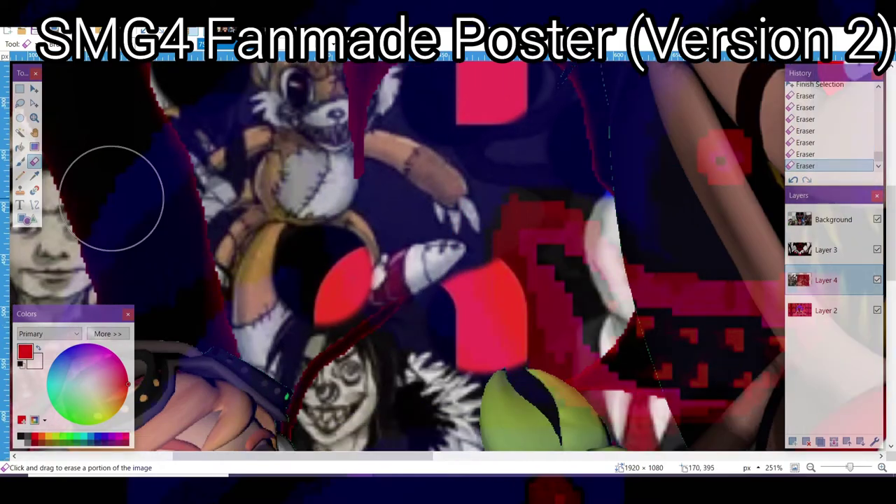
Cut out the crowd's right portion and paste the second crowd image on a new layer behind the right-hand characters, enlarged to 1465 × 852 px.
{"action": "key", "text": "s"}
{"action": "mouse_move", "coordinate": [284, 105]}
{"action": "left_mouse_down"}
{"action": "mouse_move", "coordinate": [390, 189]}
{"action": "mouse_move", "coordinate": [575, 450]}
{"action": "left_mouse_up"}
{"action": "key", "text": "ctrl+shift+n"}
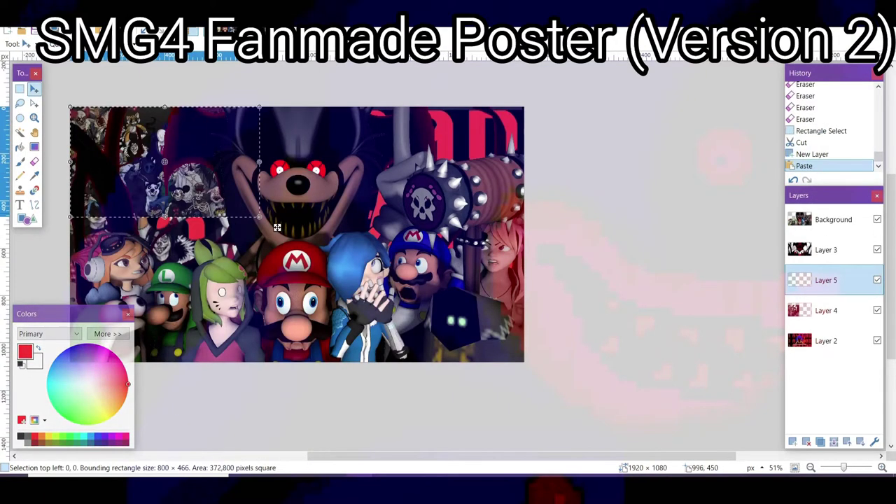
{"action": "left_click_drag", "start_coordinate": [262, 206], "coordinate": [378, 263]}
{"action": "left_click_drag", "start_coordinate": [427, 312], "coordinate": [584, 358]}
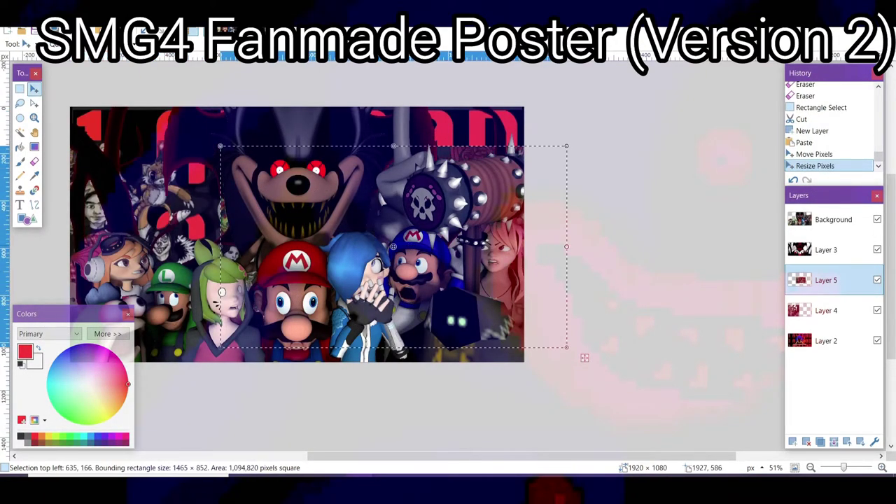
Cut a 495 × 1027 px strip off the left side of the second crowd image and erase a stray part at its right side.
{"action": "key", "text": "s"}
{"action": "left_click_drag", "start_coordinate": [182, 117], "coordinate": [302, 363]}
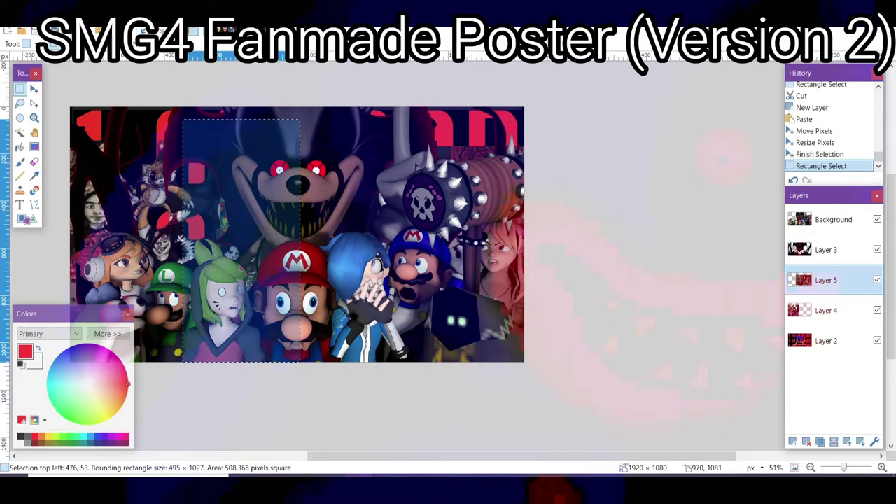
{"action": "key", "text": "ctrl+x"}
{"action": "key", "text": "e"}
{"action": "scroll", "coordinate": [406, 175], "scroll_direction": "up", "scroll_amount": 3, "text": "ctrl"}
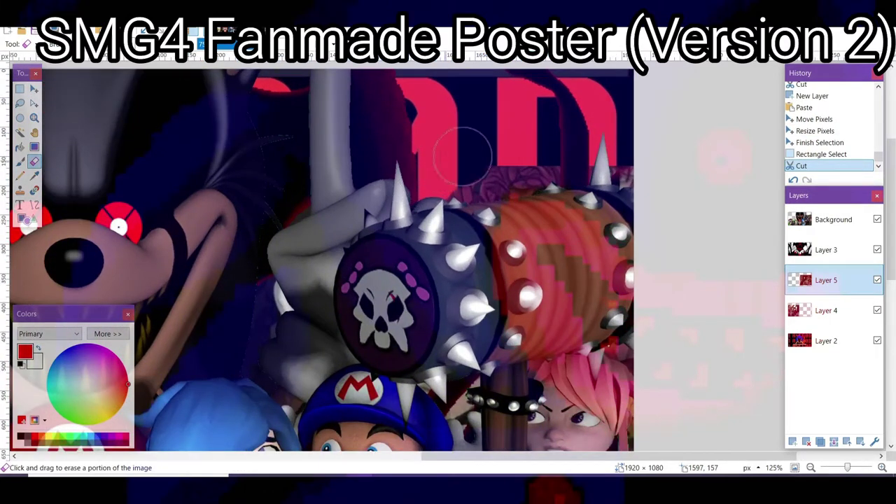
{"action": "left_click", "coordinate": [686, 184]}
{"action": "scroll", "coordinate": [651, 182], "scroll_direction": "down", "scroll_amount": 3, "text": "ctrl"}
Select the whole second crowd layer and shift its pixels up and to the right.
{"action": "key", "text": "ctrl+a"}
{"action": "key", "text": "m"}
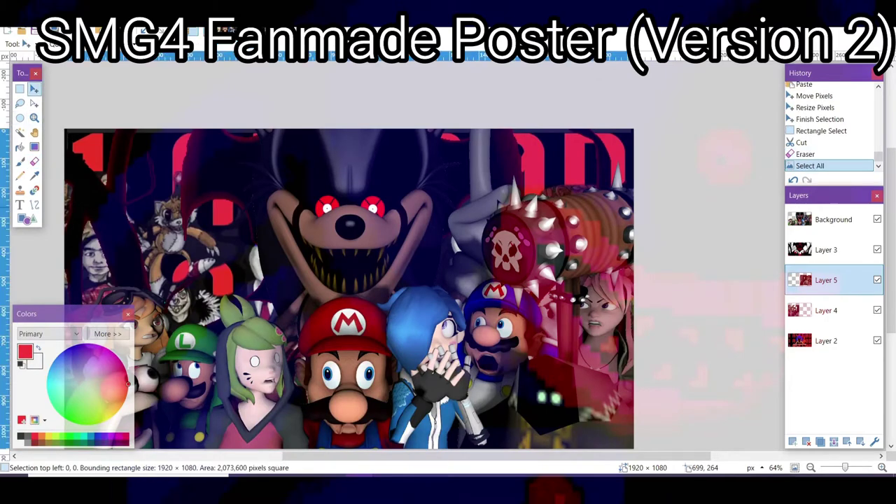
{"action": "mouse_move", "coordinate": [664, 425]}
{"action": "left_mouse_down"}
{"action": "mouse_move", "coordinate": [668, 408]}
{"action": "mouse_move", "coordinate": [672, 423]}
{"action": "left_mouse_up"}
Erase the second crowd over the red lettering above the spiked hammer and merge its layer into the first crowd layer.
{"action": "key", "text": "e"}
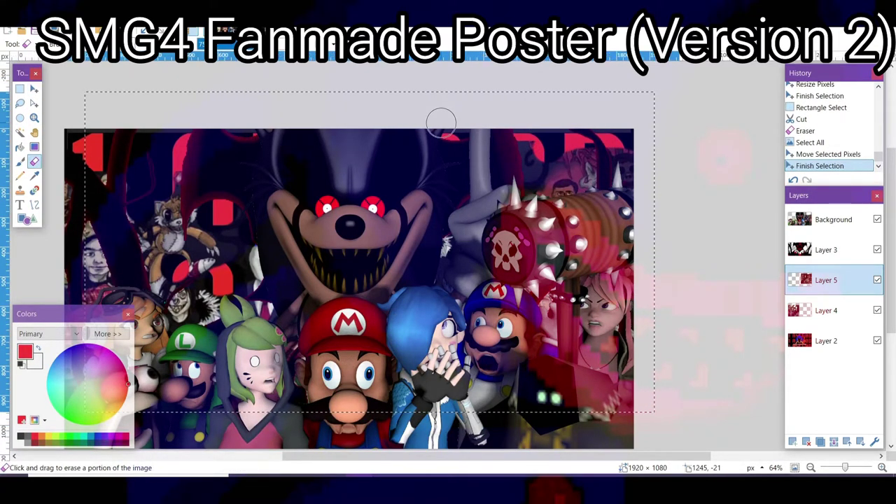
{"action": "scroll", "coordinate": [441, 123], "scroll_direction": "up", "scroll_amount": 2, "text": "ctrl"}
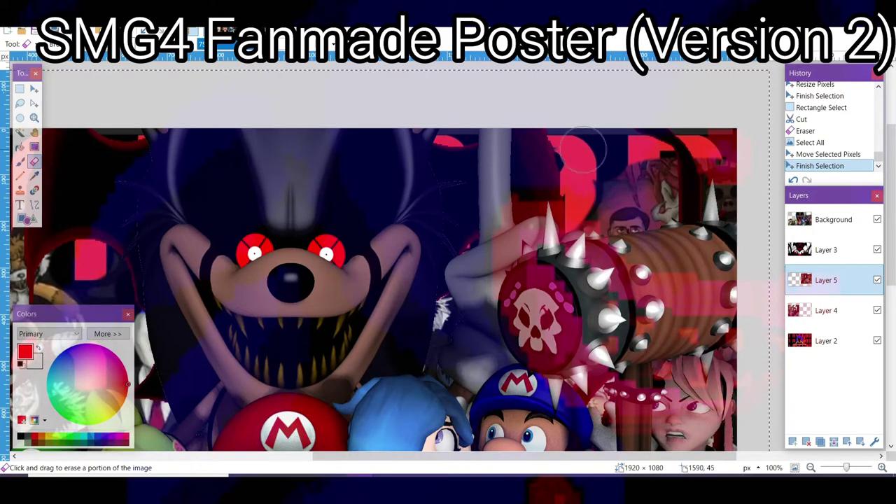
{"action": "left_click_drag", "start_coordinate": [599, 184], "coordinate": [543, 181]}
{"action": "scroll", "coordinate": [517, 203], "scroll_direction": "down", "scroll_amount": 2, "text": "ctrl"}
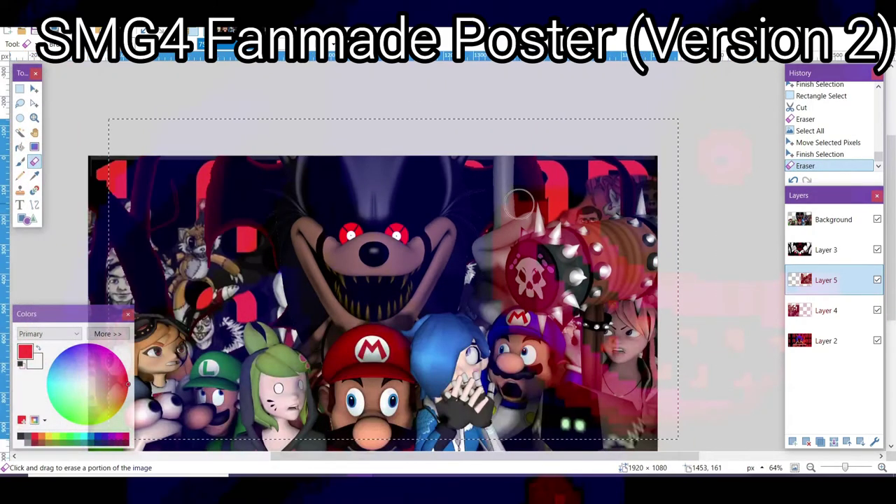
{"action": "left_click", "coordinate": [20, 89]}
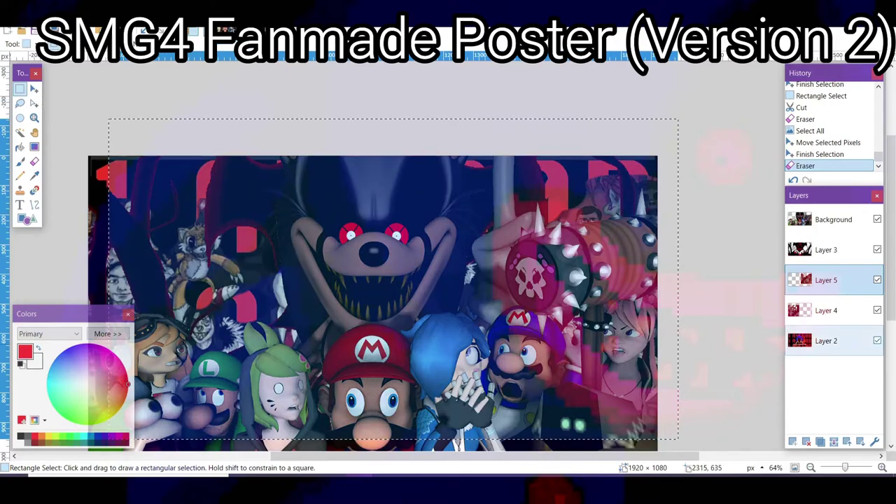
{"action": "left_click", "coordinate": [833, 441]}
Select the small gaps between the characters on the Background layer with the Magic Wand, undoing the mistaken inverse selection.
{"action": "left_click", "coordinate": [833, 219]}
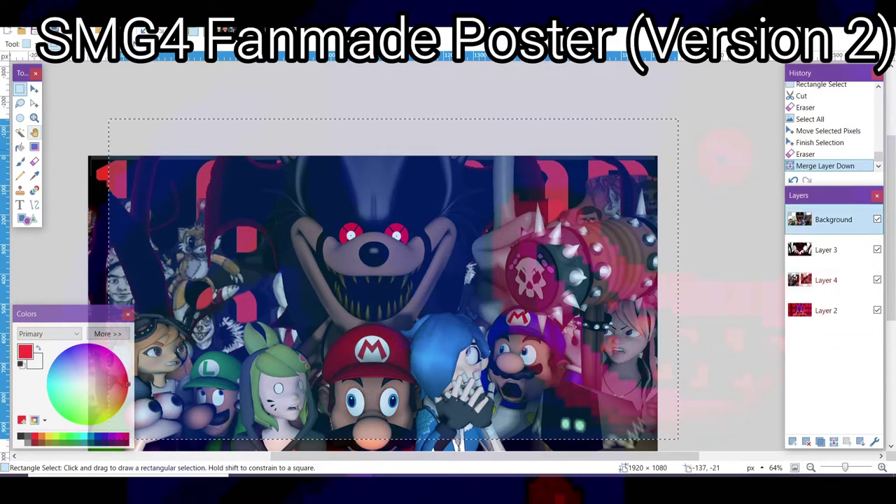
{"action": "left_click", "coordinate": [20, 131]}
{"action": "left_click", "coordinate": [483, 175]}
{"action": "left_click", "coordinate": [552, 206], "text": "ctrl"}
{"action": "left_click", "coordinate": [580, 336], "text": "ctrl"}
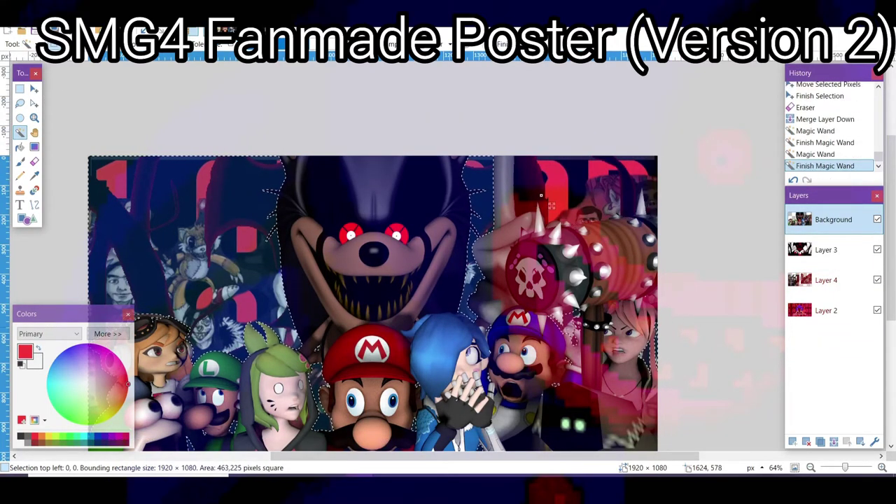
{"action": "left_click", "coordinate": [490, 235]}
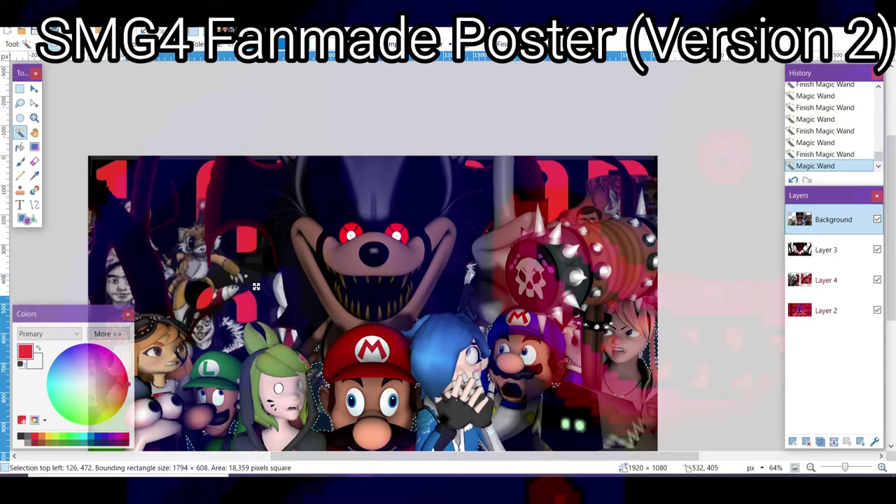
{"action": "scroll", "coordinate": [470, 237], "scroll_direction": "down", "scroll_amount": 1, "text": "ctrl"}
{"action": "scroll", "coordinate": [469, 237], "scroll_direction": "up", "scroll_amount": 4, "text": "ctrl"}
{"action": "scroll", "coordinate": [210, 350], "scroll_direction": "up", "scroll_amount": 4, "text": "ctrl"}
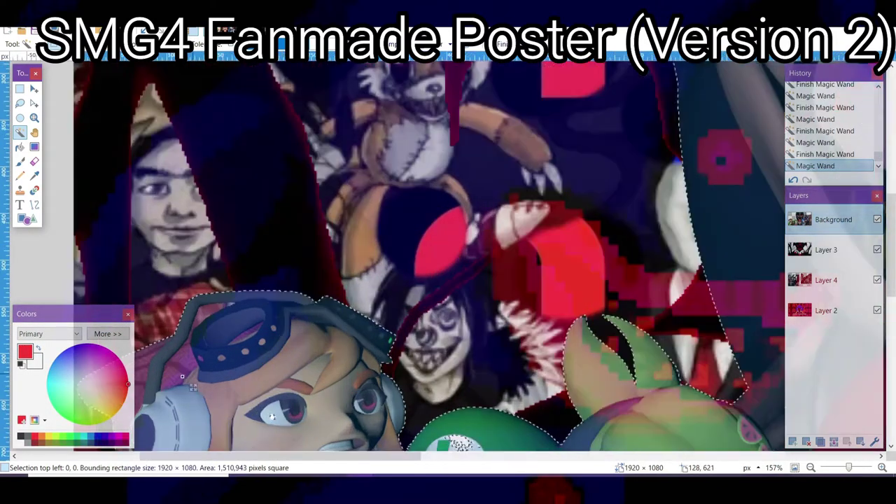
{"action": "key", "text": "ctrl+z"}
Deselect the patches around the headphone-wearing character's headgear and the gaps beside Mario's head with the Magic Wand.
{"action": "left_click", "coordinate": [214, 281]}
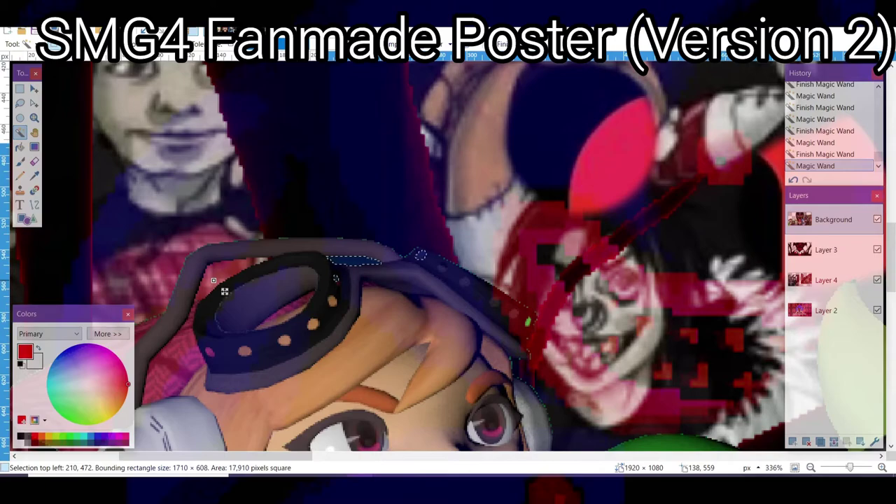
{"action": "scroll", "coordinate": [347, 275], "scroll_direction": "up", "scroll_amount": 3, "text": "ctrl"}
{"action": "left_click", "coordinate": [344, 252]}
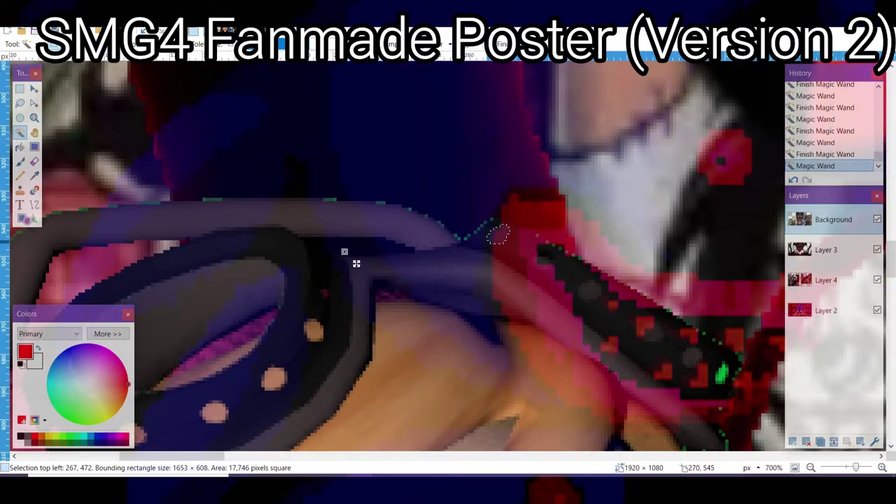
{"action": "scroll", "coordinate": [501, 235], "scroll_direction": "down", "scroll_amount": 8, "text": "ctrl"}
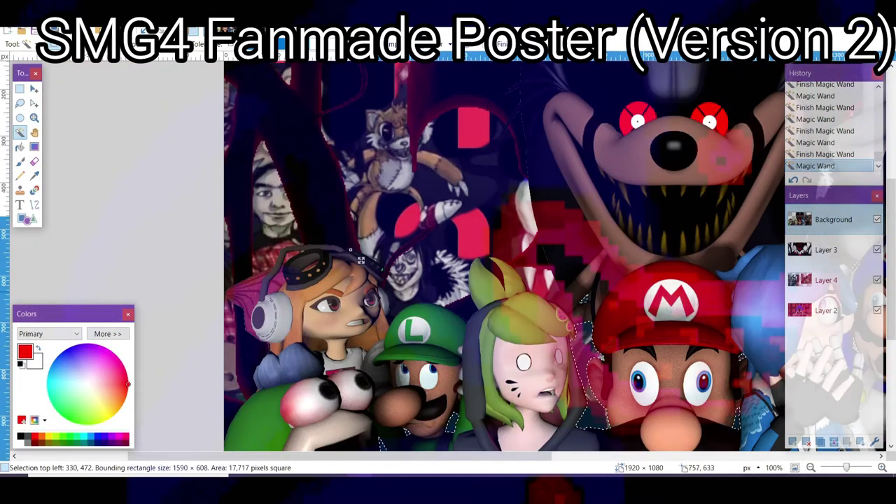
{"action": "left_click", "coordinate": [596, 351]}
{"action": "left_click", "coordinate": [595, 355]}
{"action": "scroll", "coordinate": [596, 355], "scroll_direction": "up", "scroll_amount": 3, "text": "ctrl"}
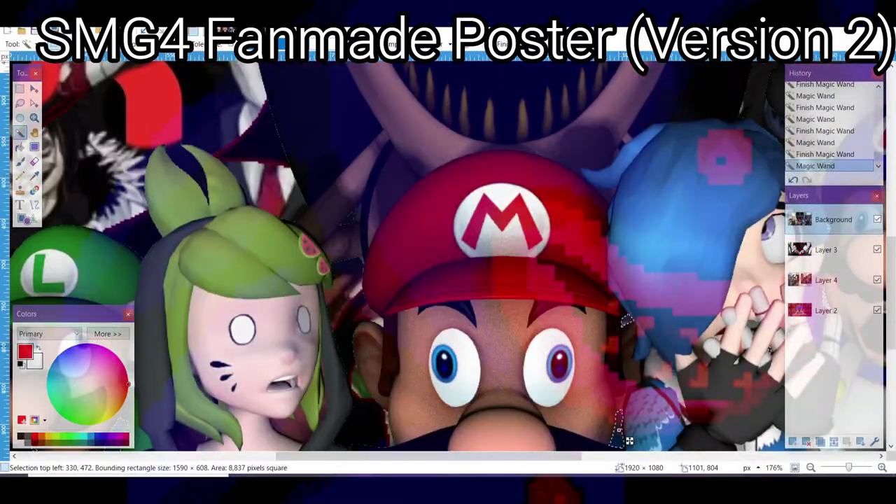
{"action": "scroll", "coordinate": [635, 330], "scroll_direction": "down", "scroll_amount": 4, "text": "ctrl"}
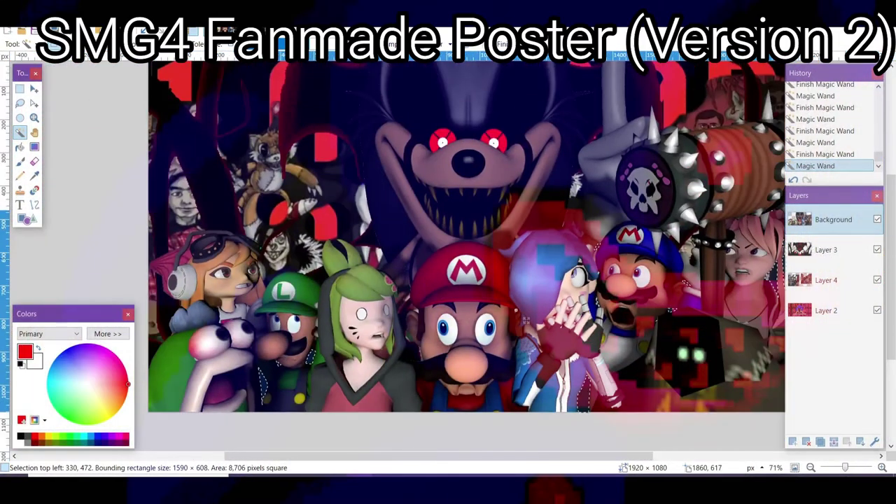
Deselect the gap beside the pink-haired character and cut the remaining selection from the crowd layer.
{"action": "scroll", "coordinate": [659, 291], "scroll_direction": "up", "scroll_amount": 4, "text": "ctrl"}
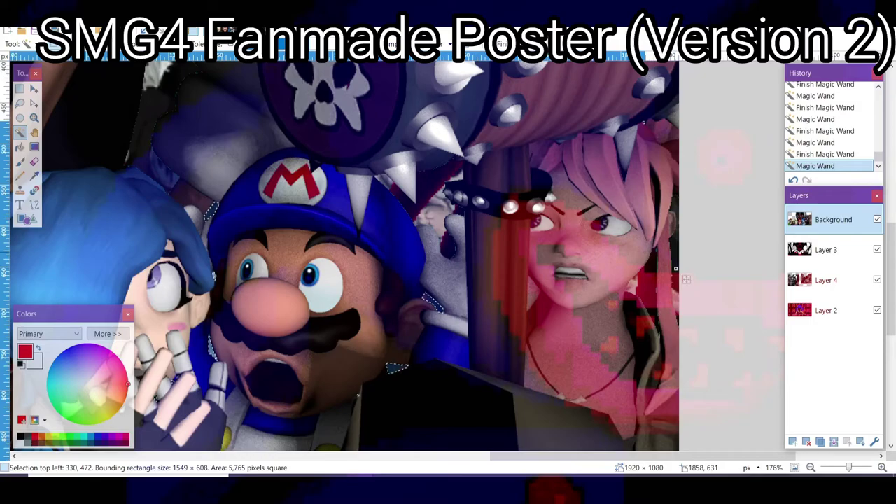
{"action": "scroll", "coordinate": [686, 279], "scroll_direction": "down", "scroll_amount": 2, "text": "ctrl"}
{"action": "left_click", "coordinate": [826, 280]}
{"action": "key", "text": "ctrl+x"}
{"action": "scroll", "coordinate": [490, 230], "scroll_direction": "down", "scroll_amount": 1, "text": "ctrl"}
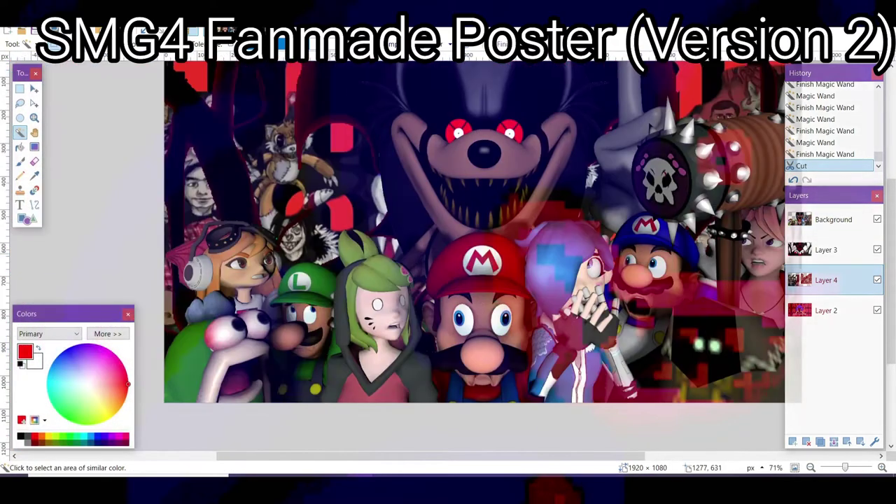
Merge the demon layer into the crowd layer and pick the leftover green spot on the orange-haired character's headgear with the Magic Wand.
{"action": "scroll", "coordinate": [246, 241], "scroll_direction": "up", "scroll_amount": 6, "text": "ctrl"}
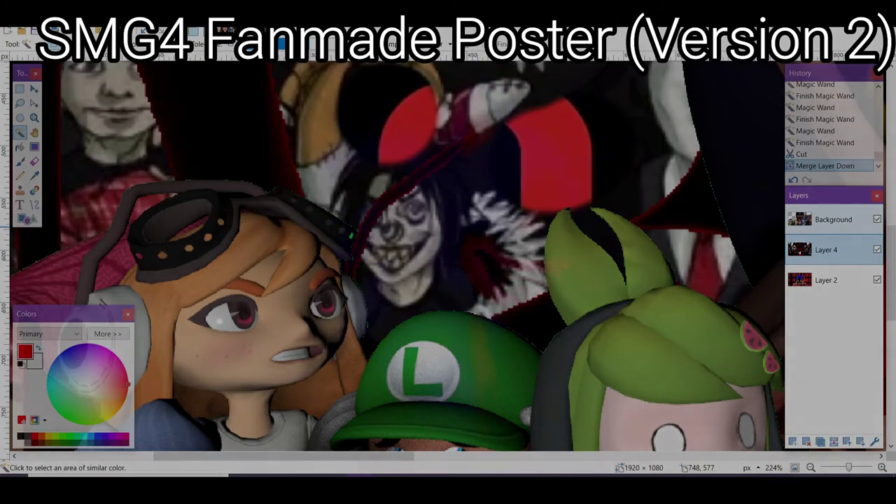
{"action": "scroll", "coordinate": [395, 279], "scroll_direction": "up", "scroll_amount": 9, "text": "ctrl"}
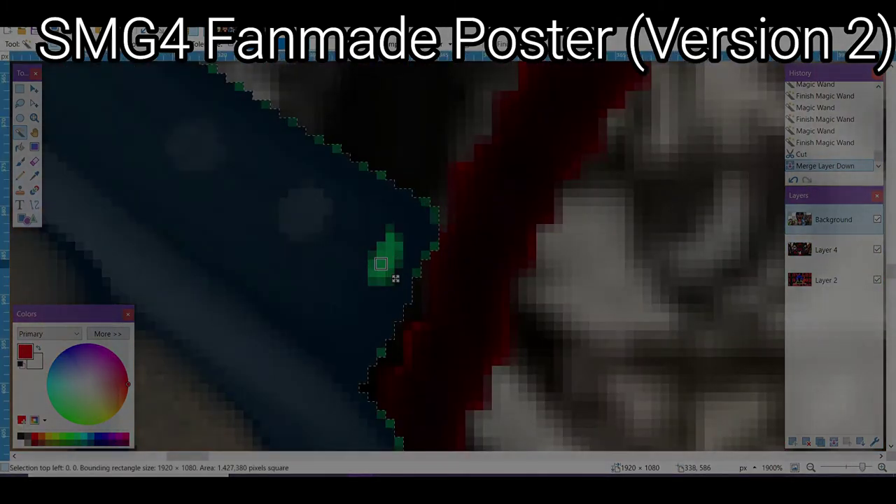